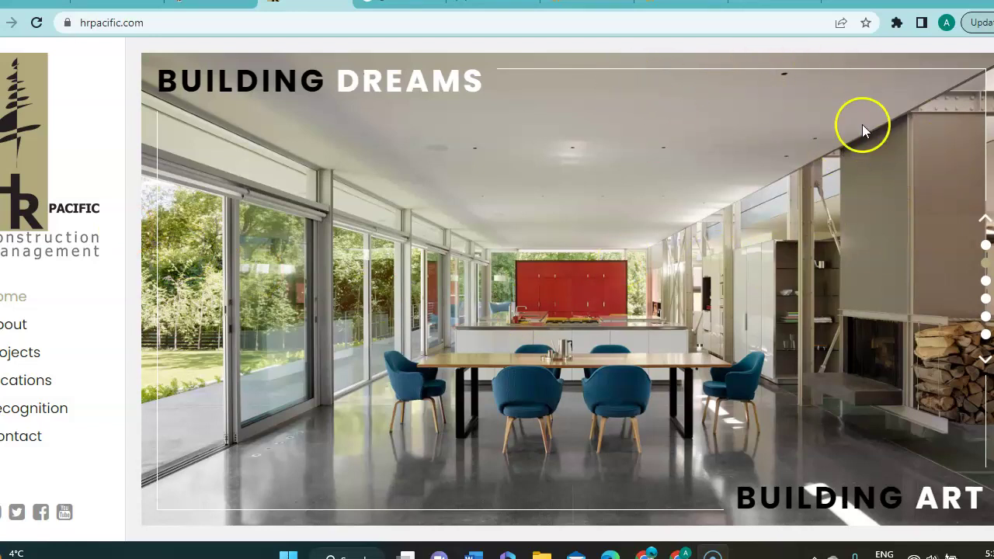
Step: Start saving the Beach House photo as an image, then cancel the save dialog
mouse_move(31, 491)
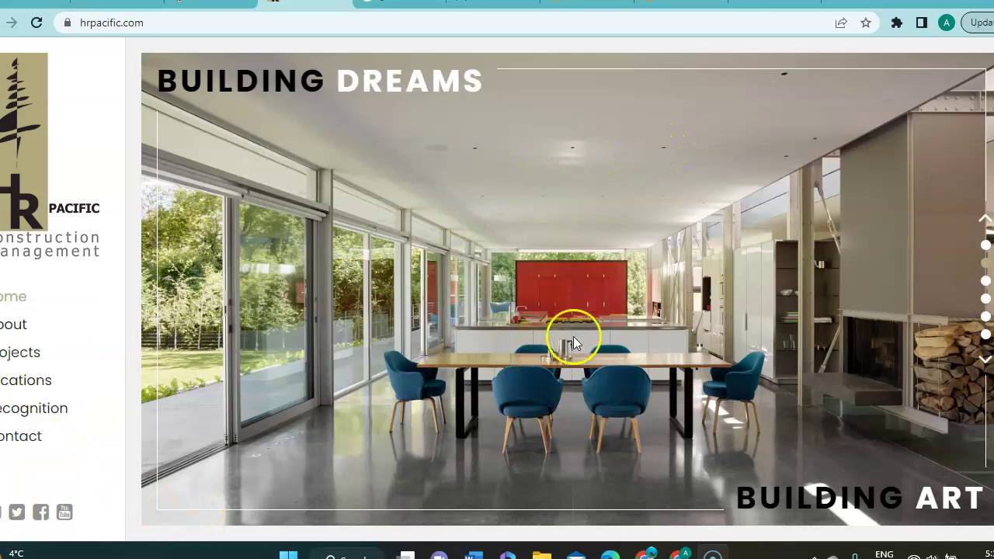
scroll(411, 356, down, 1)
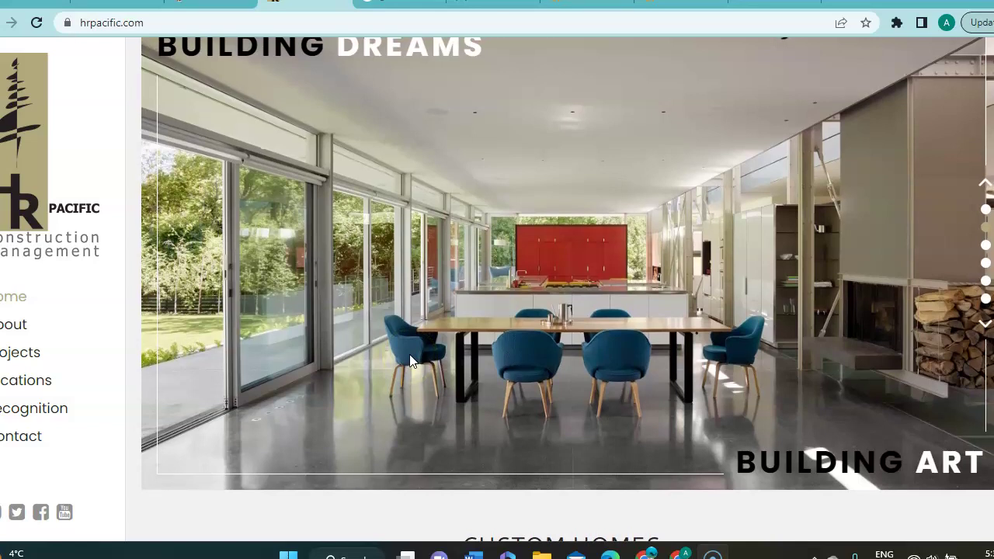
scroll(411, 359, up, 1)
scroll(411, 356, down, 3)
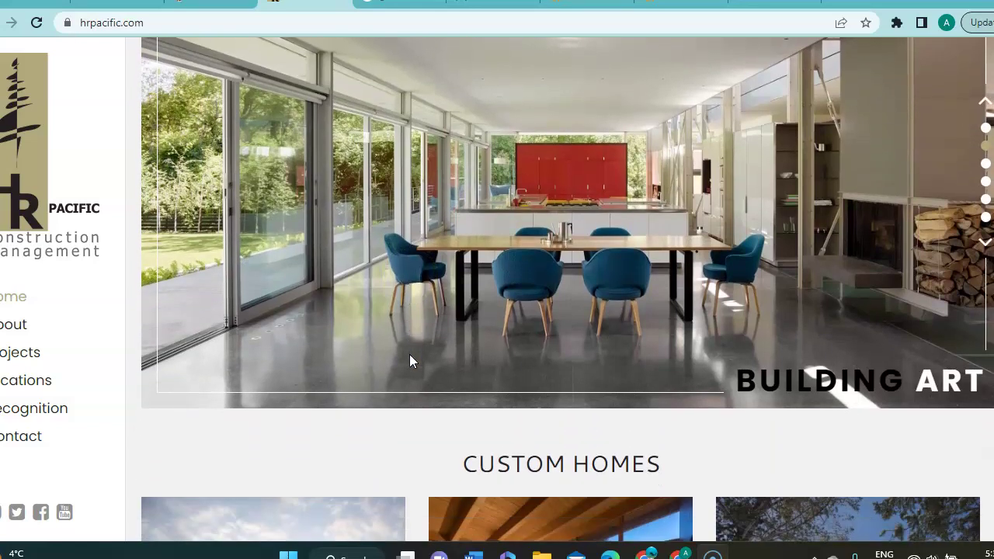
scroll(410, 356, down, 4)
scroll(409, 361, down, 5)
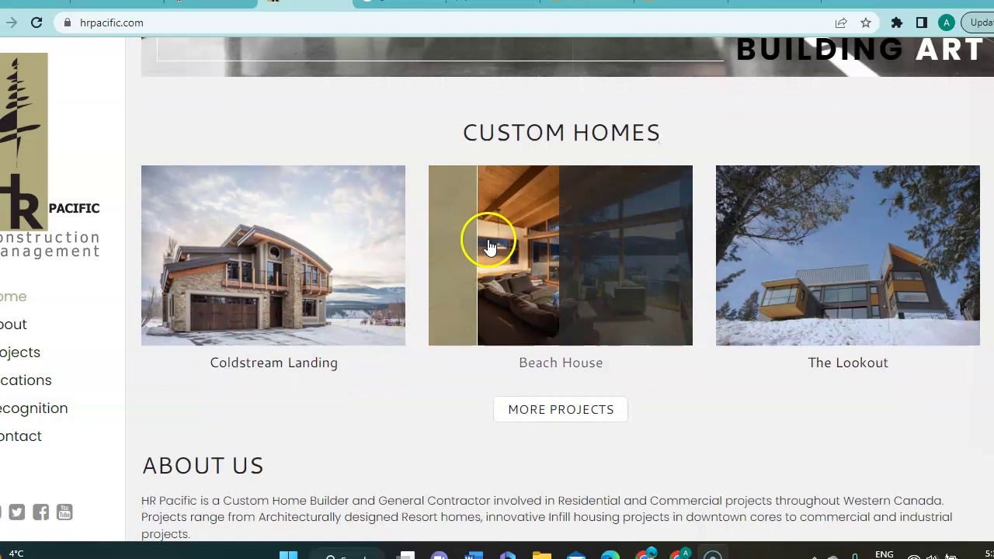
right_click(489, 243)
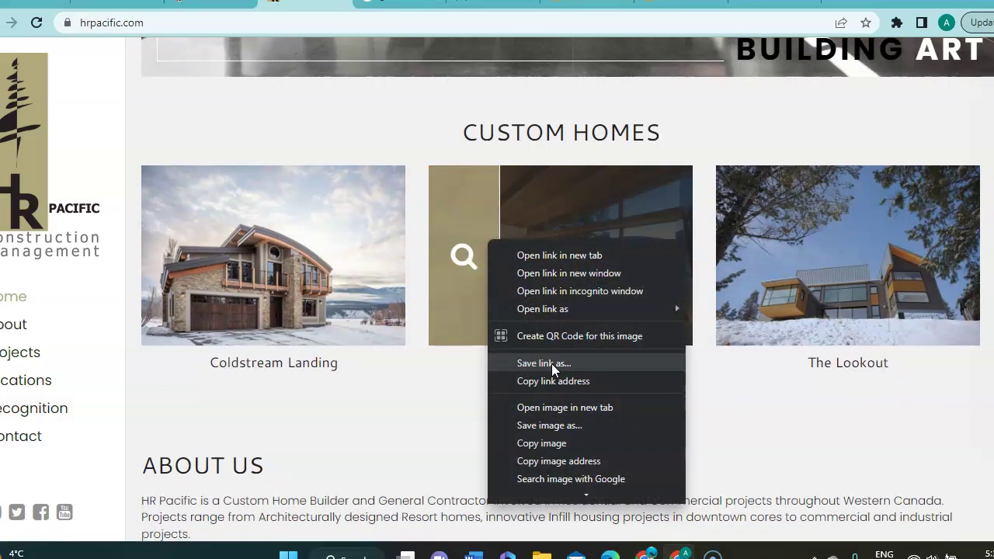
scroll(579, 445, up, 1)
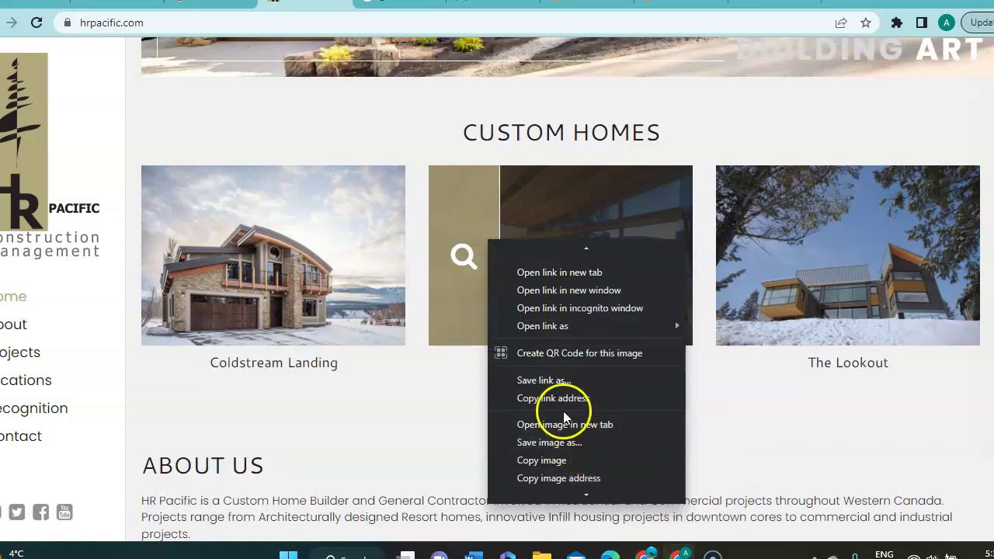
click(547, 444)
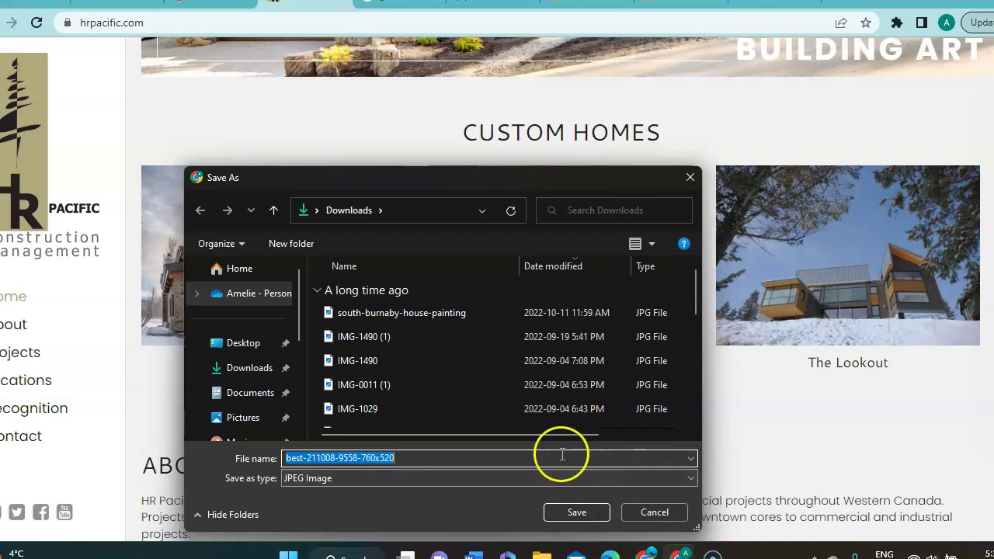
click(662, 509)
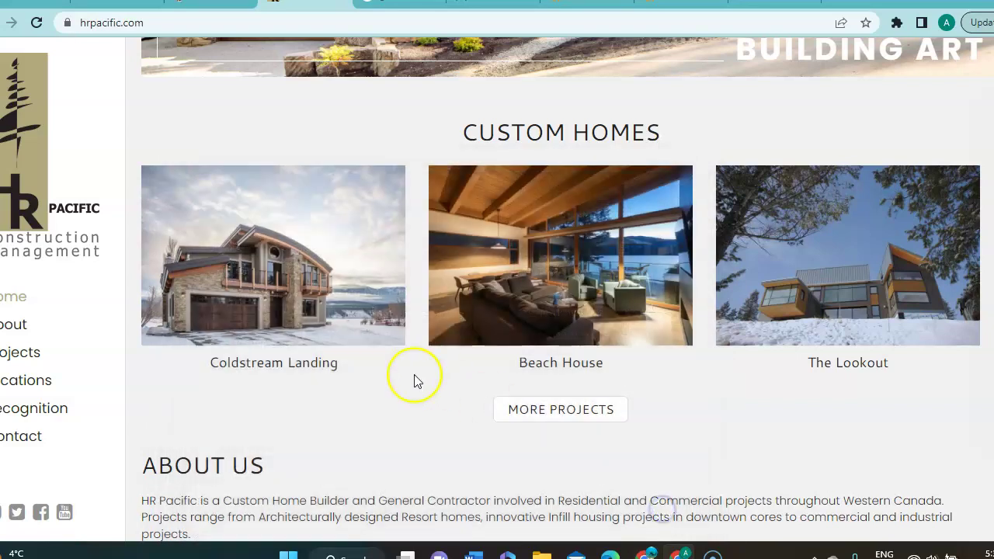
Step: Scroll up and down through the rest of the page to review its content
scroll(414, 381, down, 6)
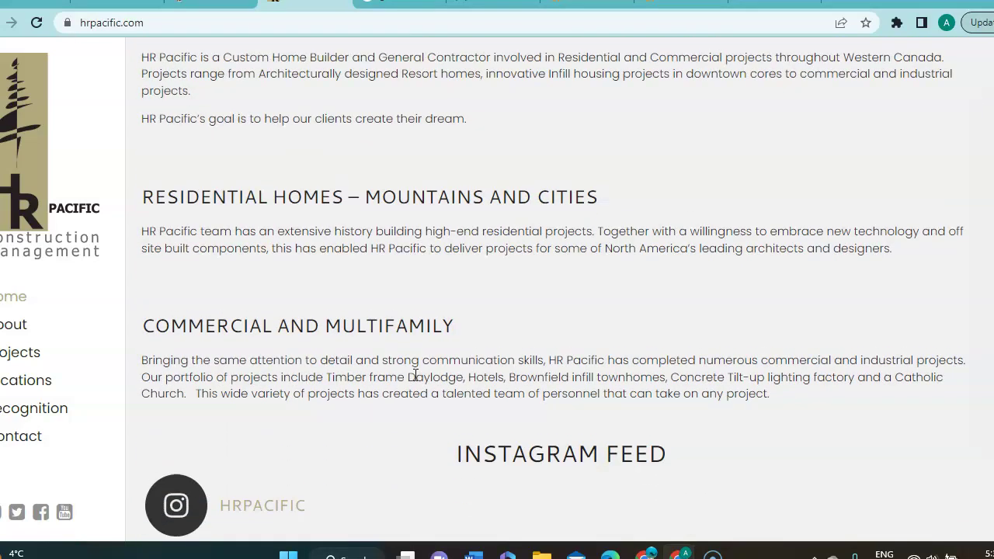
scroll(416, 375, down, 3)
scroll(414, 379, up, 3)
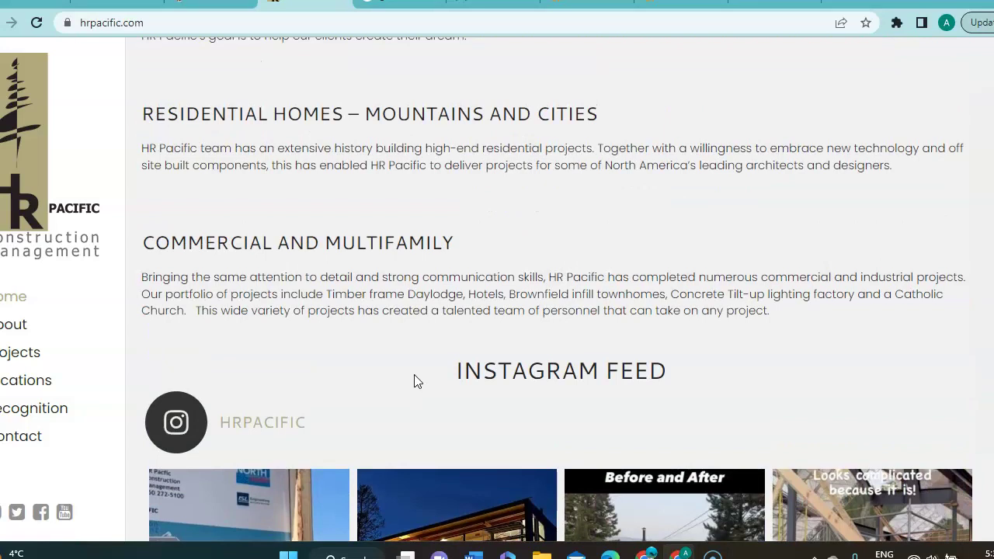
scroll(414, 380, down, 3)
scroll(414, 379, up, 2)
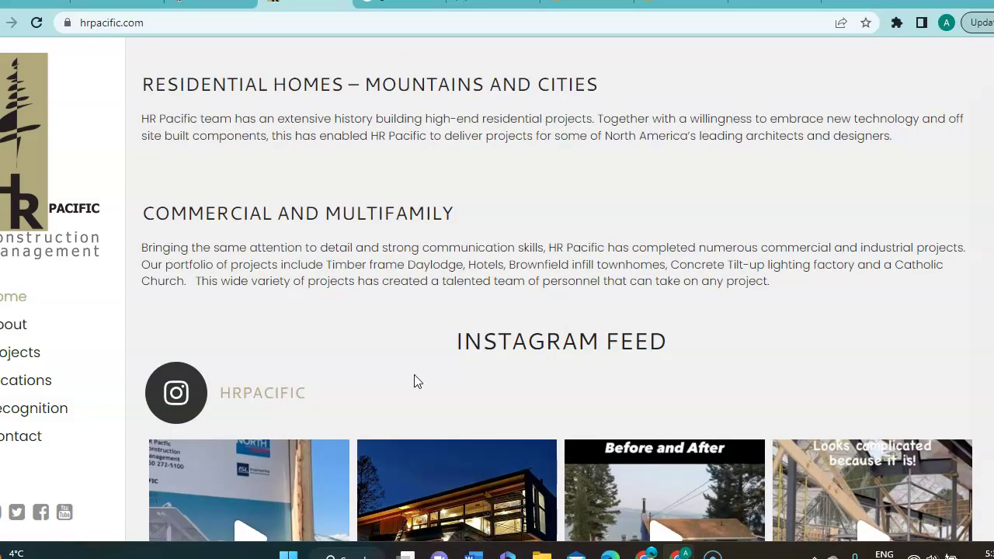
scroll(414, 381, down, 2)
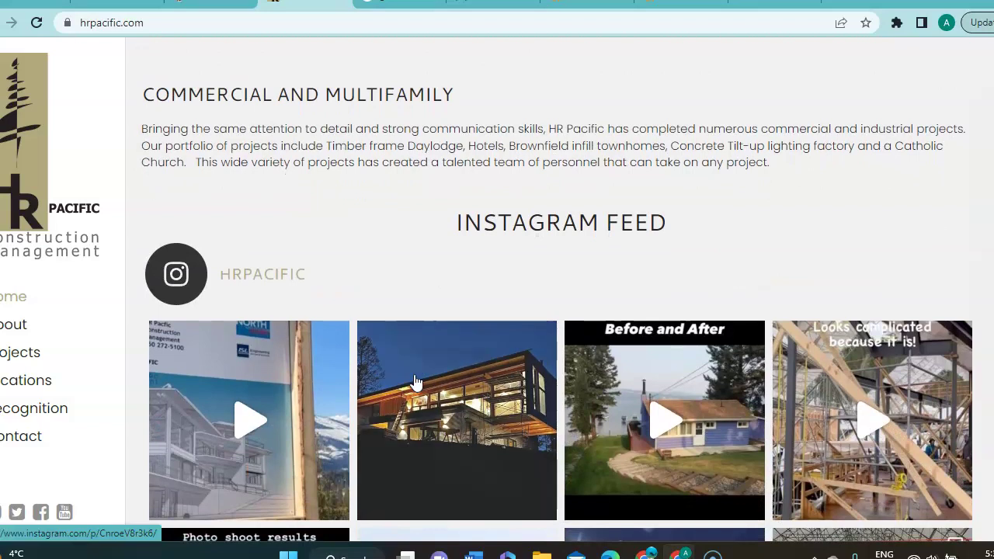
scroll(414, 381, down, 3)
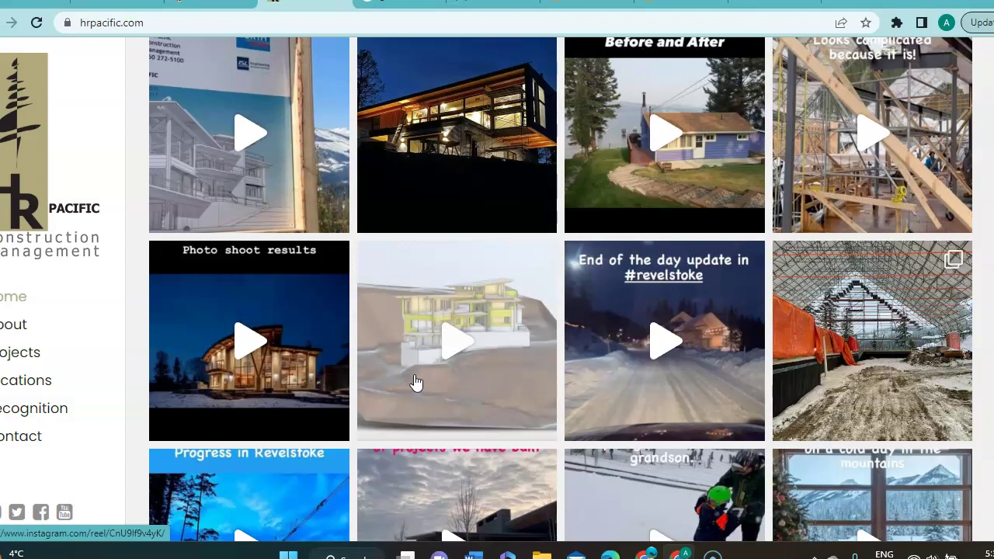
scroll(415, 382, down, 2)
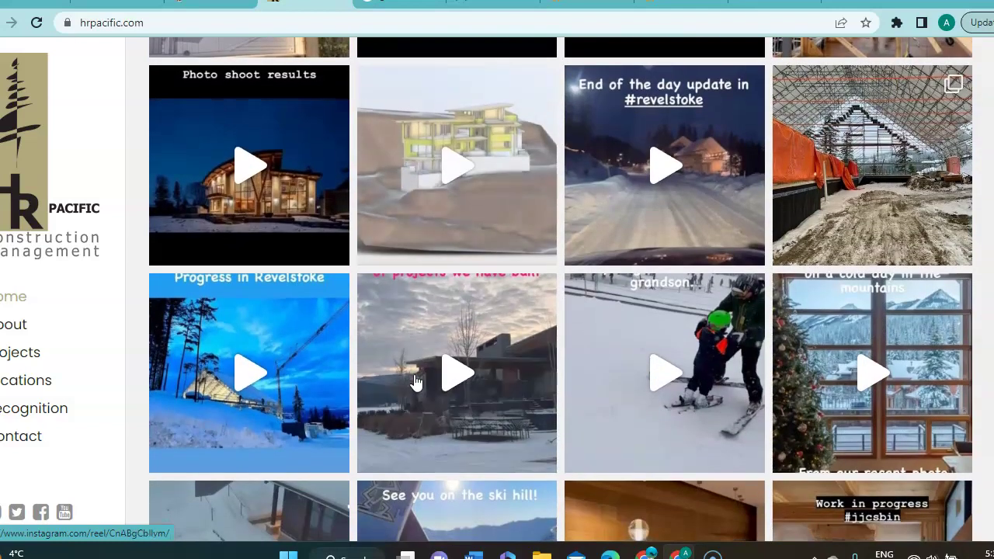
scroll(415, 382, down, 2)
scroll(416, 382, down, 2)
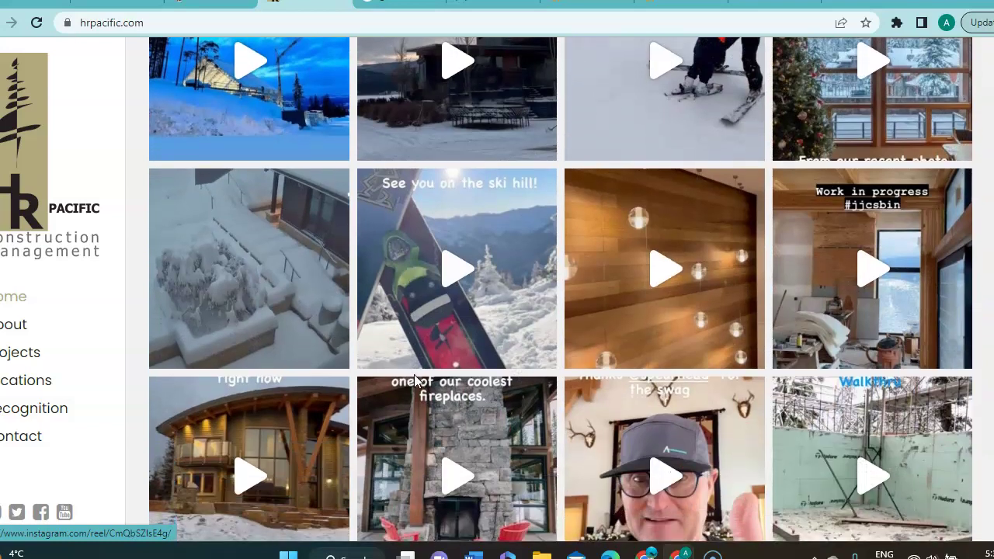
scroll(416, 380, down, 2)
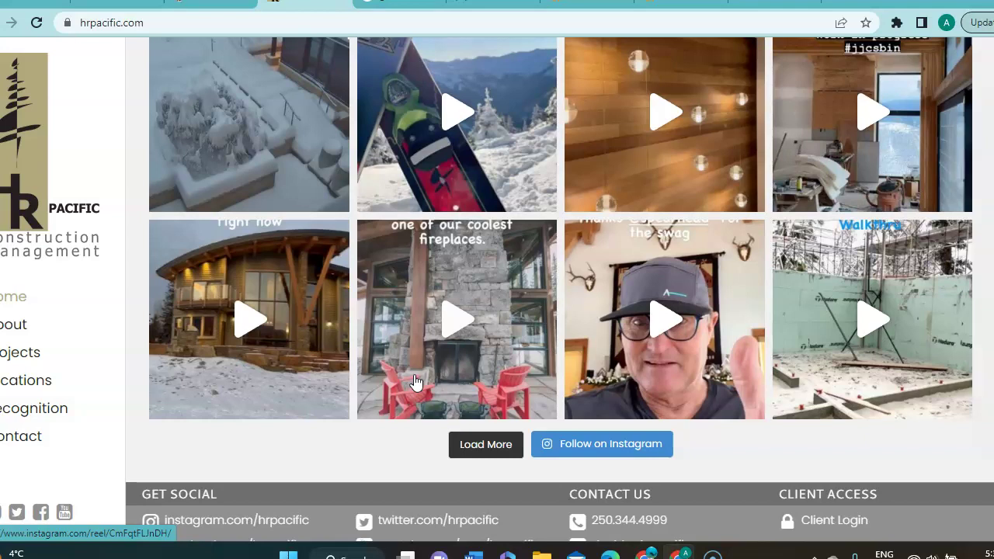
scroll(416, 382, down, 1)
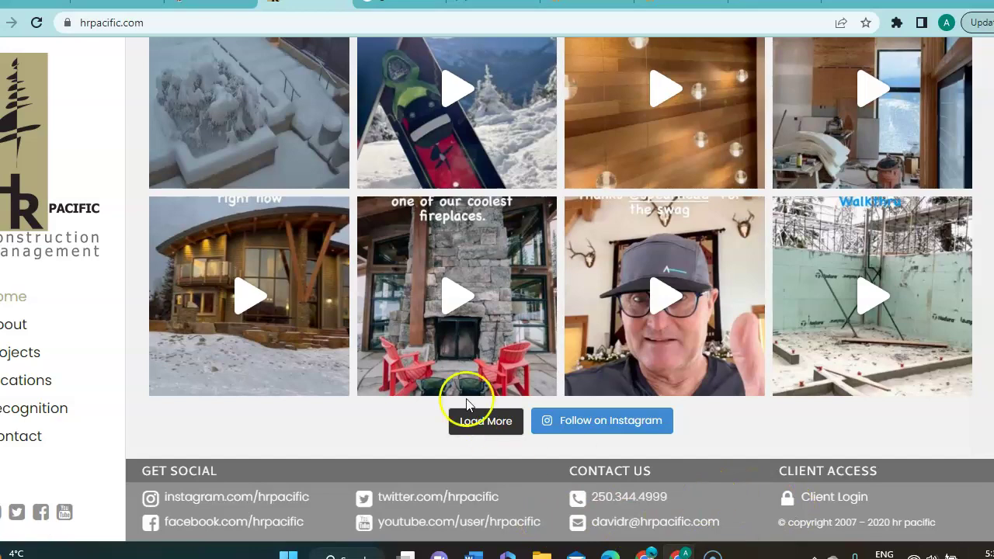
scroll(329, 426, up, 10)
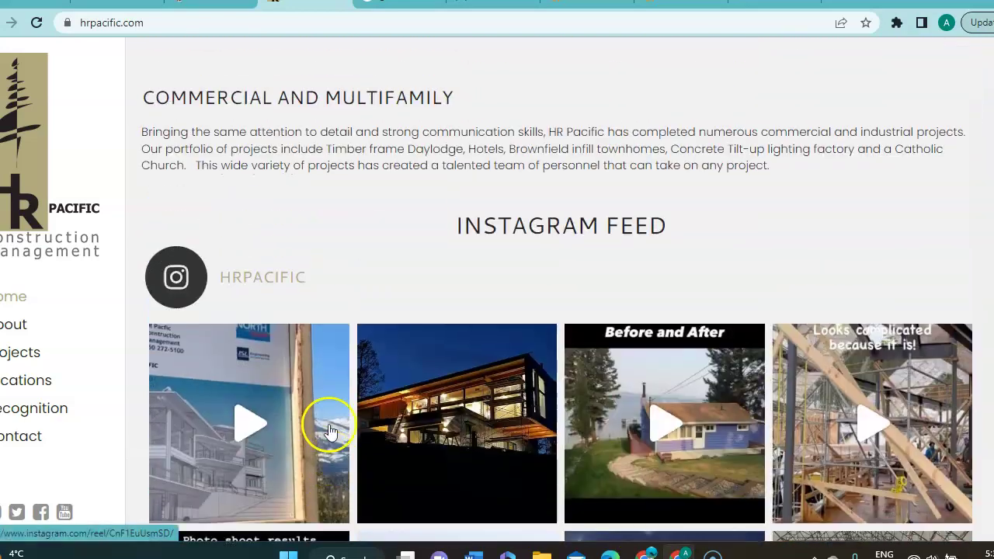
scroll(330, 430, up, 15)
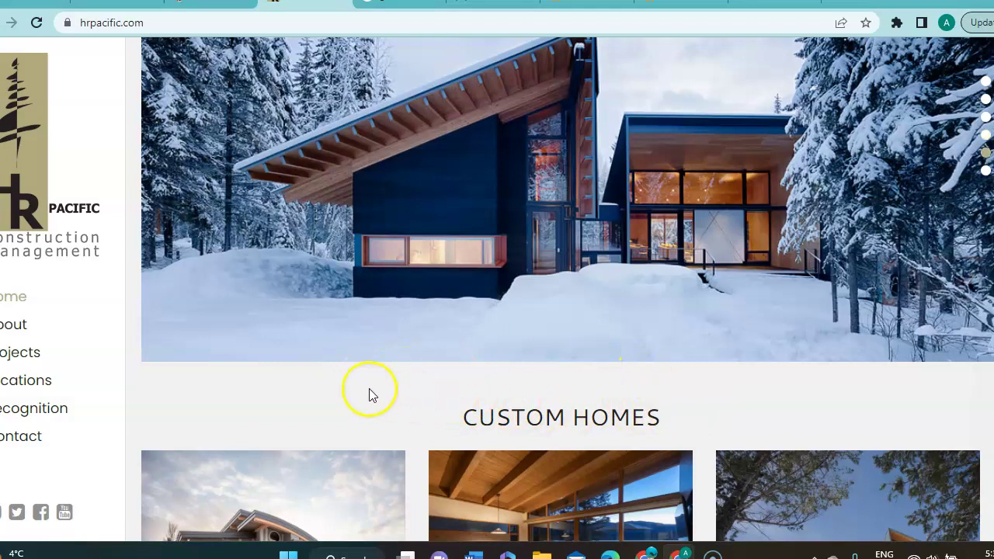
scroll(325, 393, up, 2)
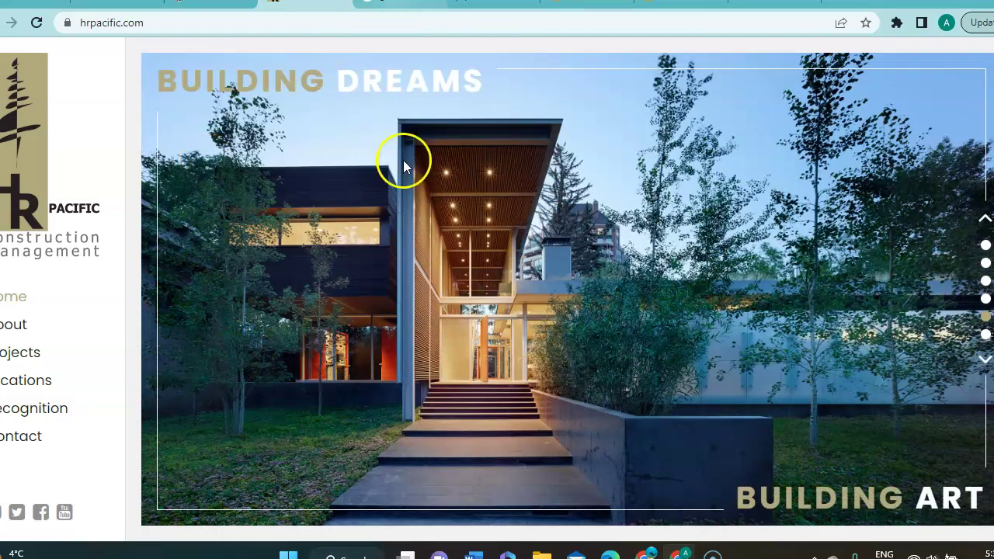
scroll(438, 222, down, 10)
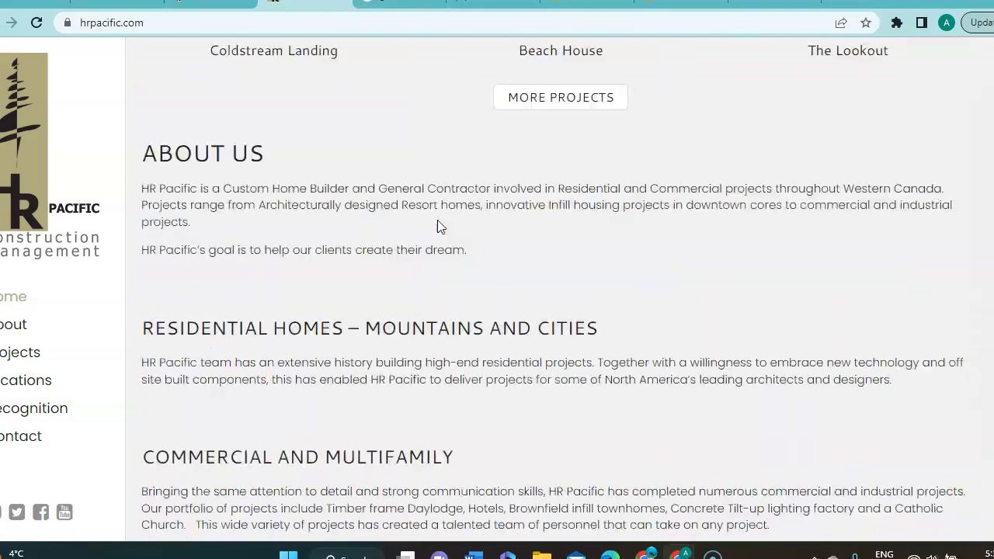
scroll(437, 225, down, 10)
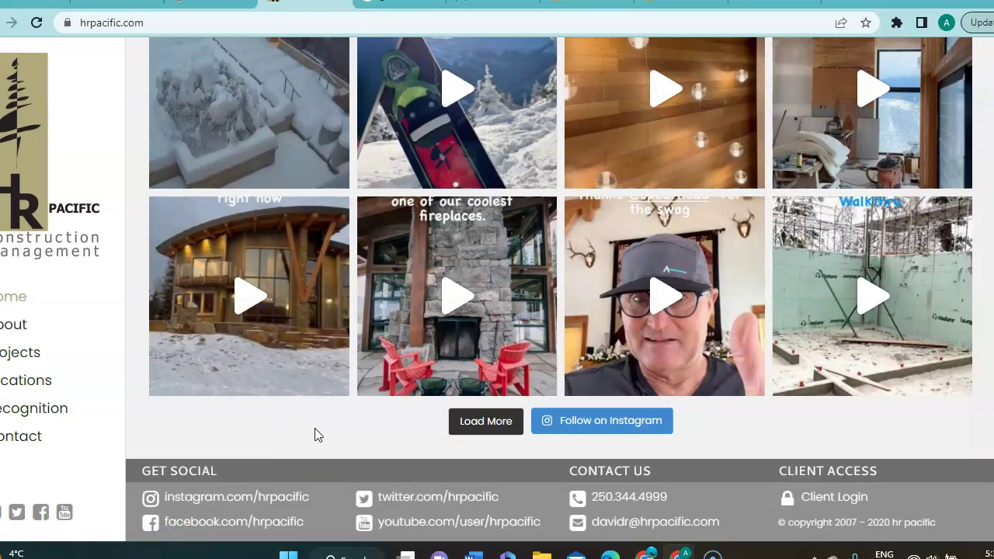
scroll(315, 435, up, 20)
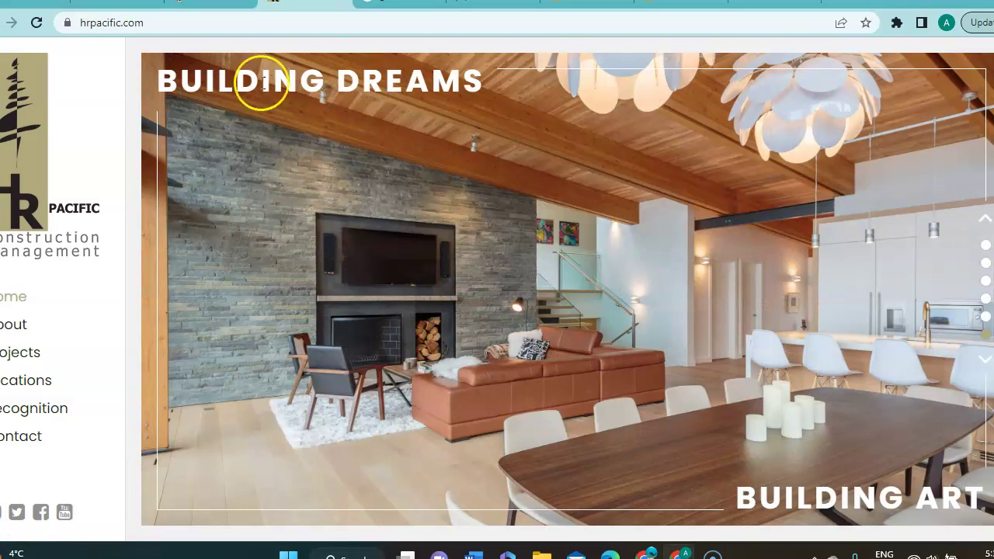
Step: Review the 'general contractors Golden BC' local Businesses map and expand More businesses
click(400, 4)
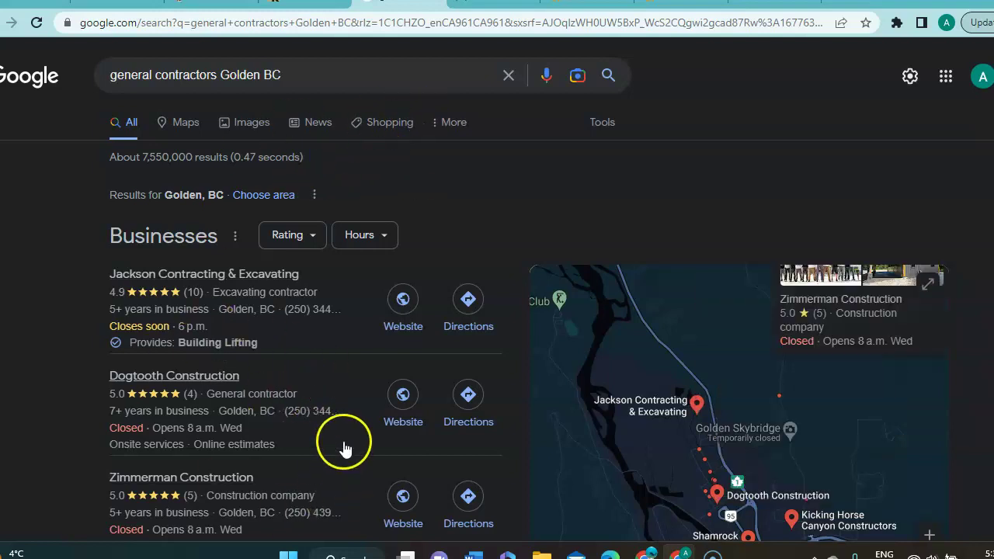
scroll(344, 449, down, 2)
scroll(343, 443, up, 1)
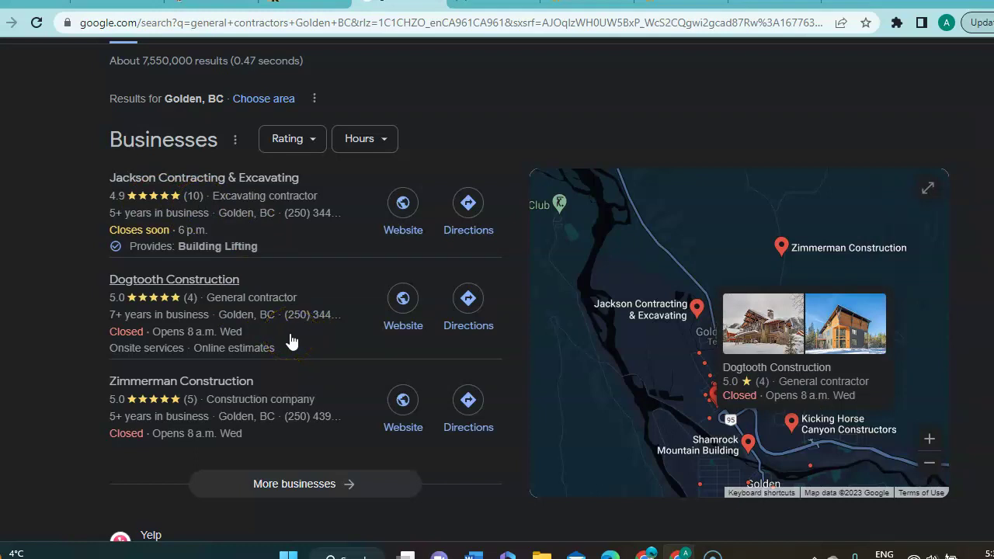
click(303, 495)
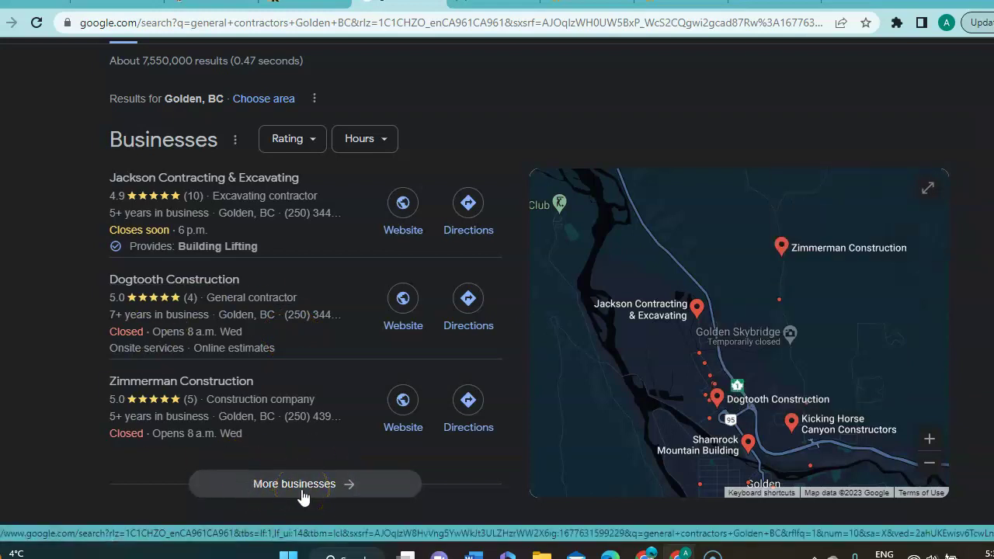
scroll(303, 496, down, 1)
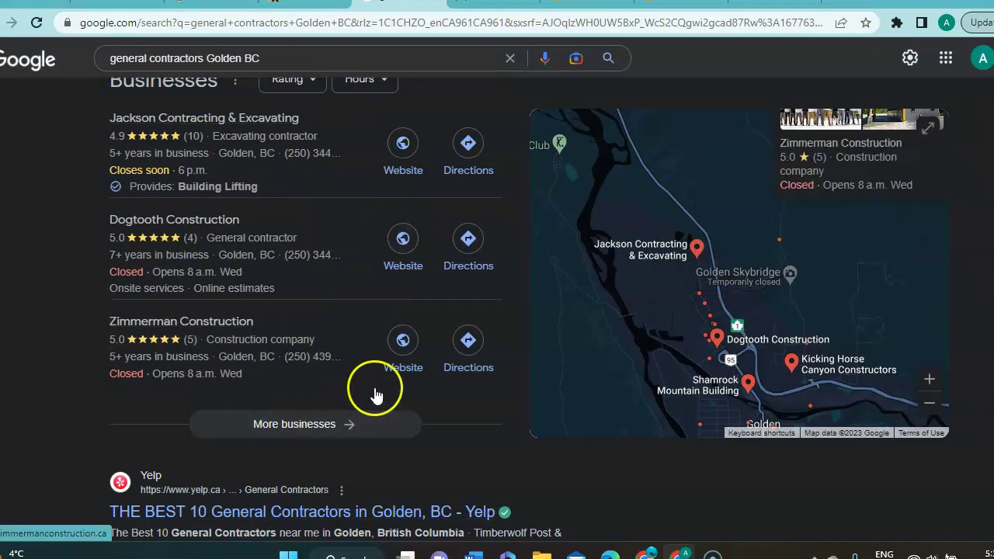
scroll(375, 396, down, 4)
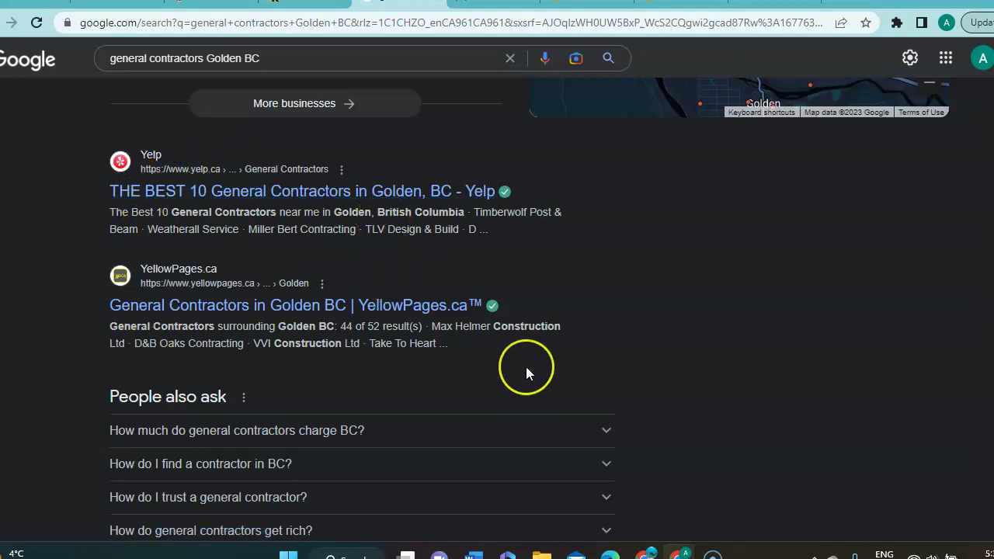
scroll(525, 366, down, 5)
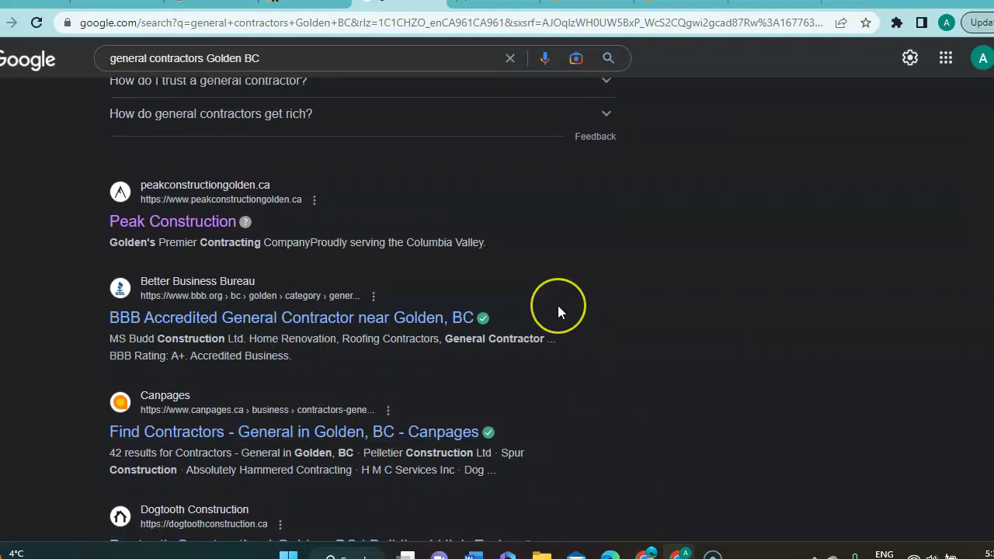
scroll(558, 306, down, 1)
scroll(558, 305, up, 1)
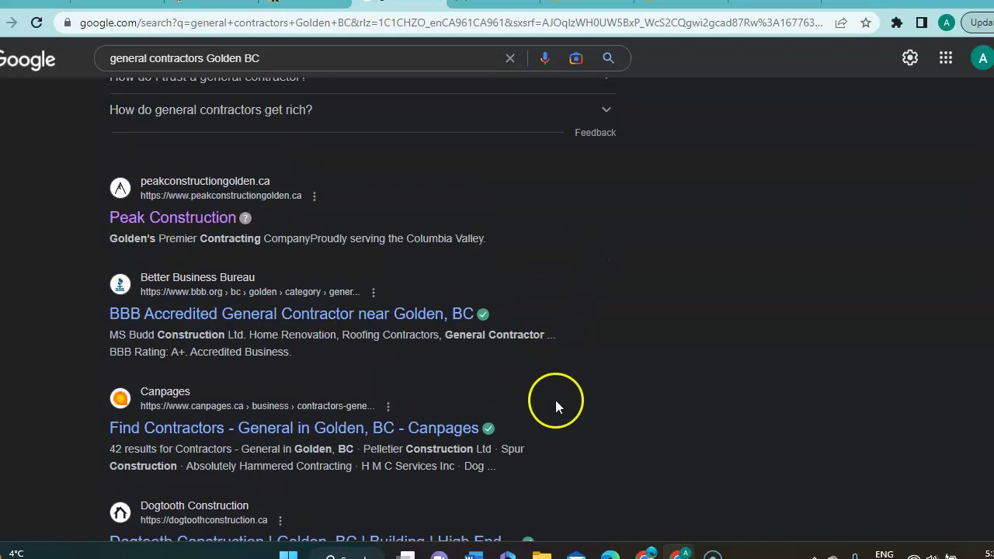
scroll(555, 400, down, 6)
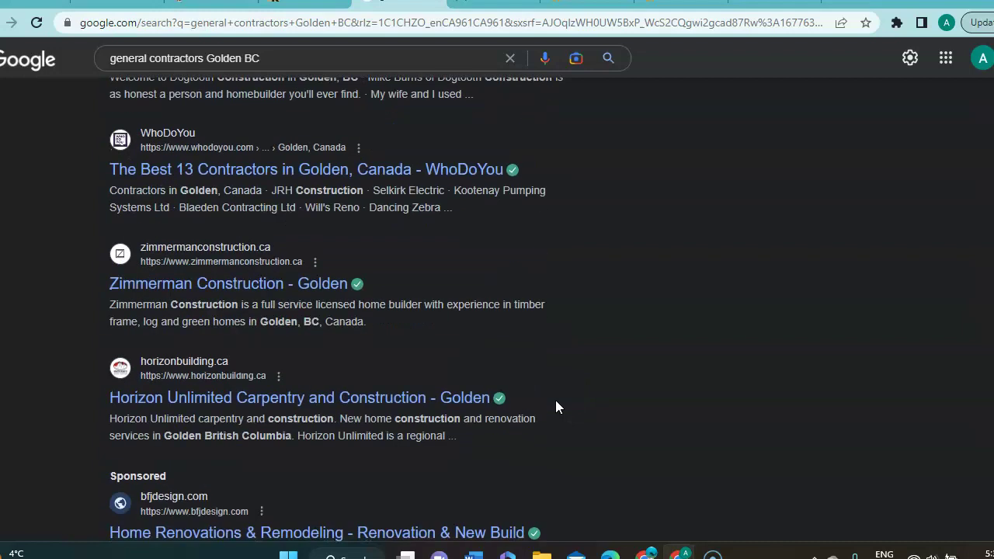
scroll(555, 400, down, 3)
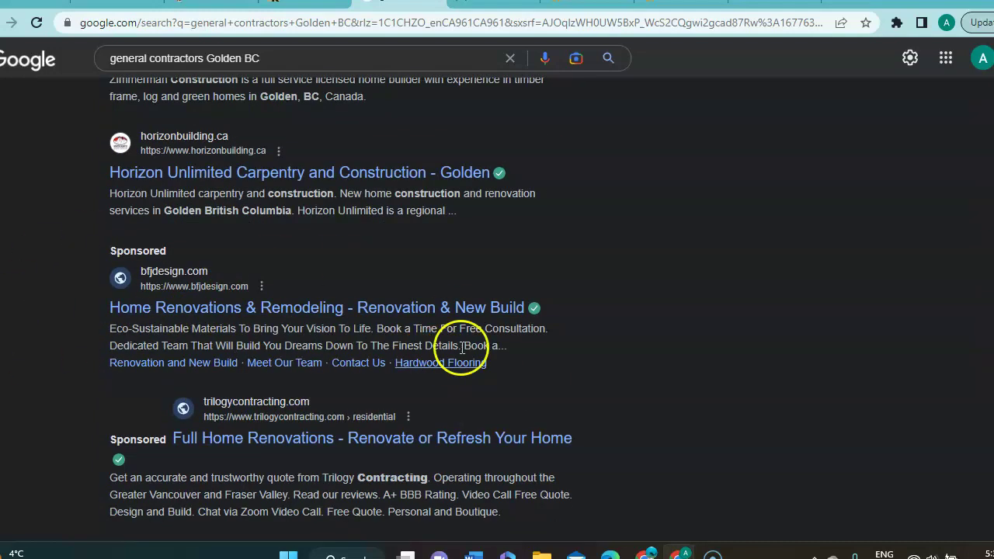
scroll(658, 380, down, 3)
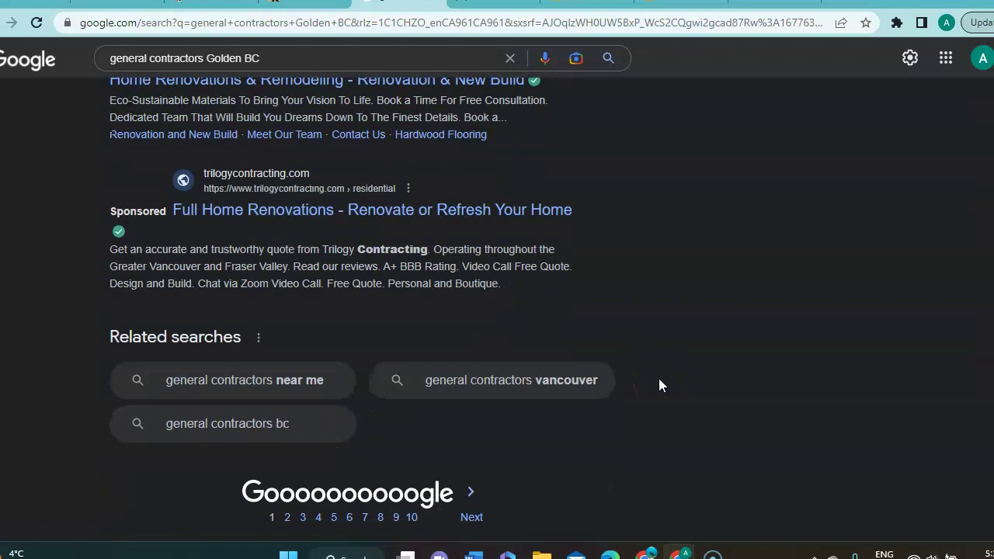
scroll(641, 287, up, 10)
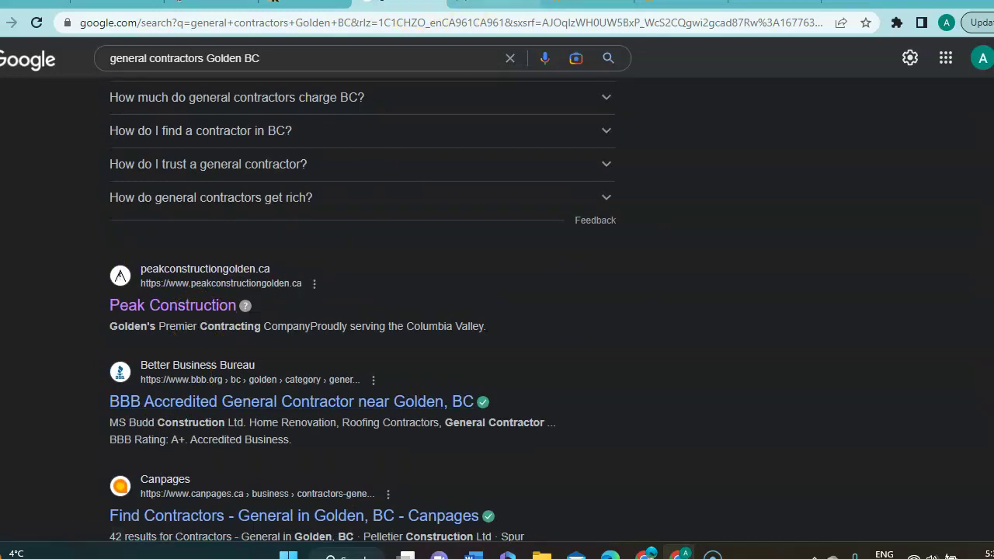
Step: Bring up the Peak Construction homepage and advance its slideshow to the next photo
click(493, 4)
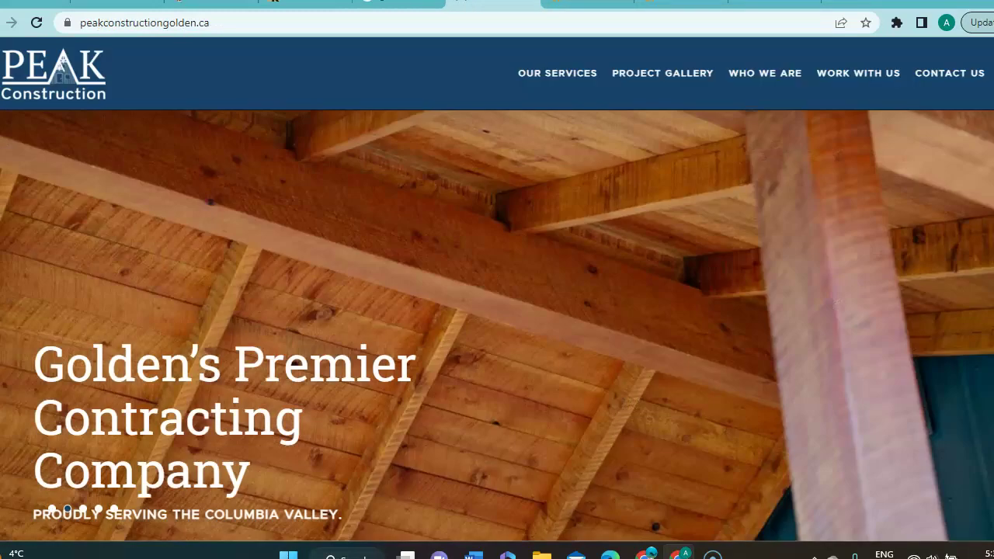
click(428, 225)
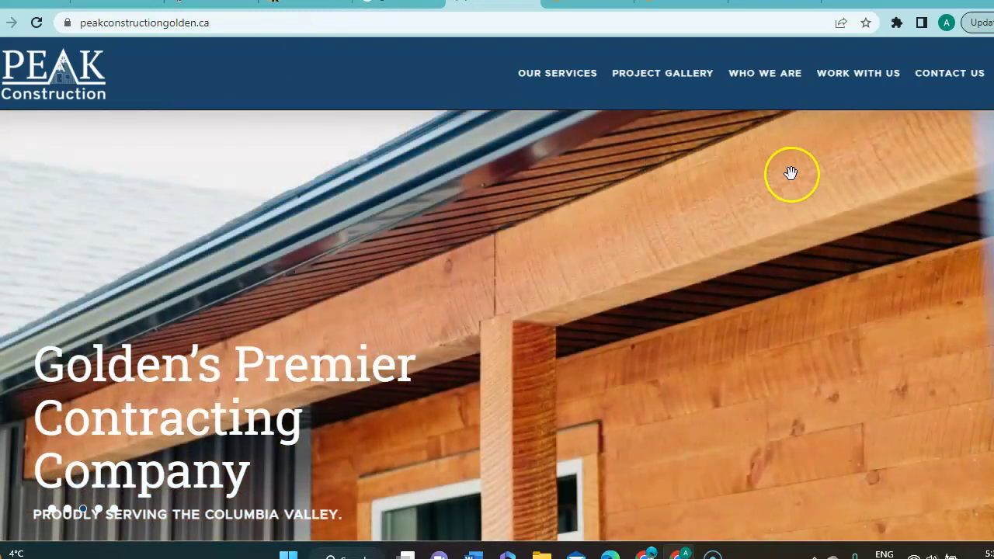
scroll(453, 315, down, 3)
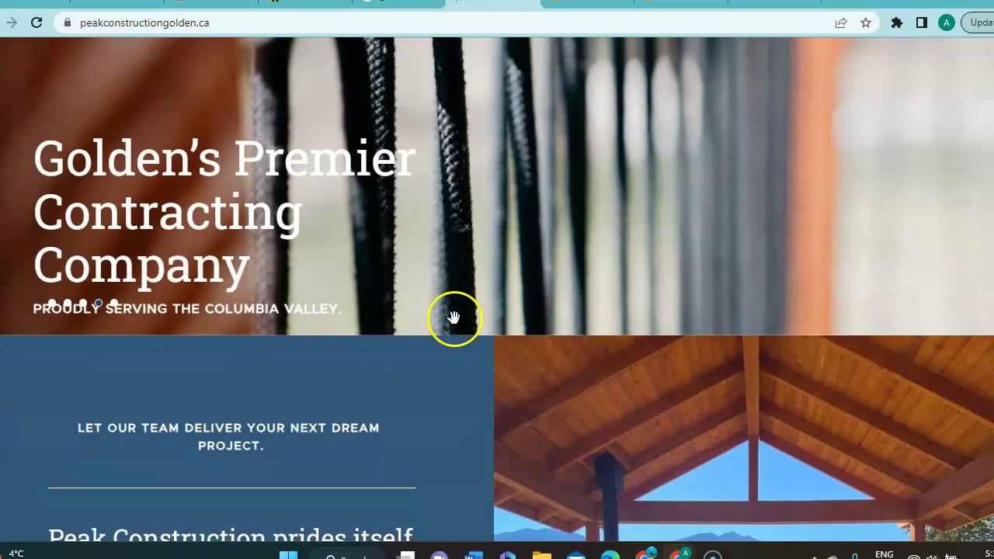
scroll(455, 319, down, 2)
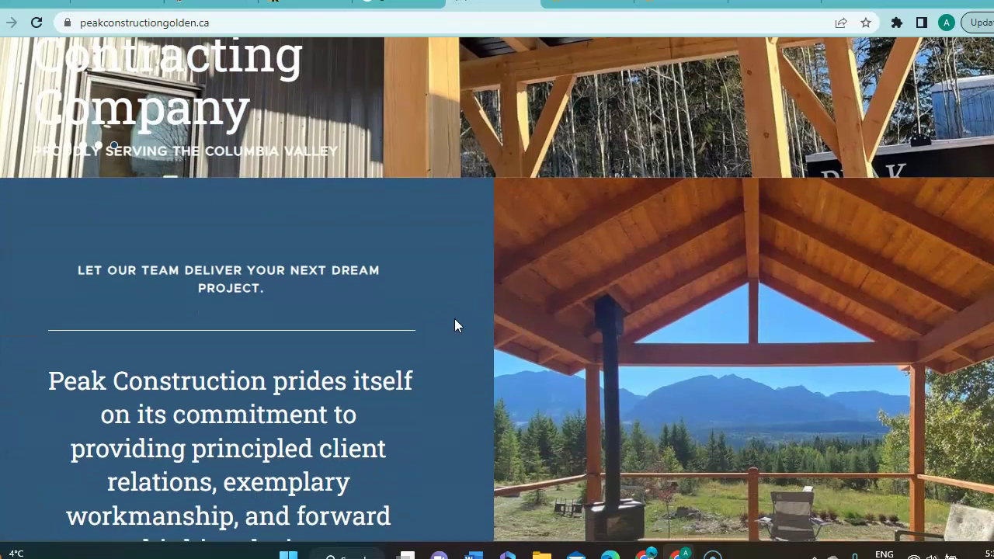
scroll(455, 319, down, 3)
scroll(454, 319, down, 1)
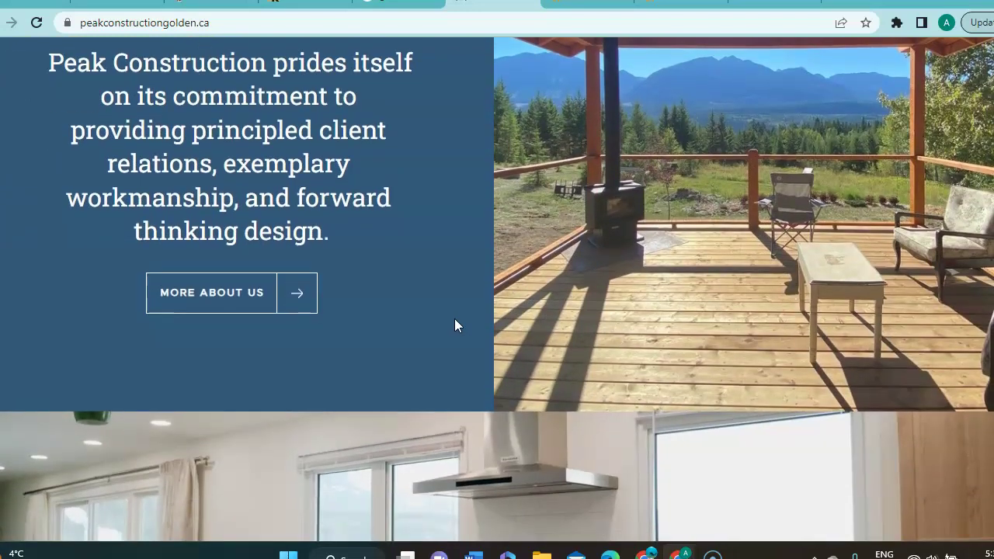
Step: Start saving the Peak Construction page from the deck photo, then cancel the save
click(677, 316)
right_click(707, 306)
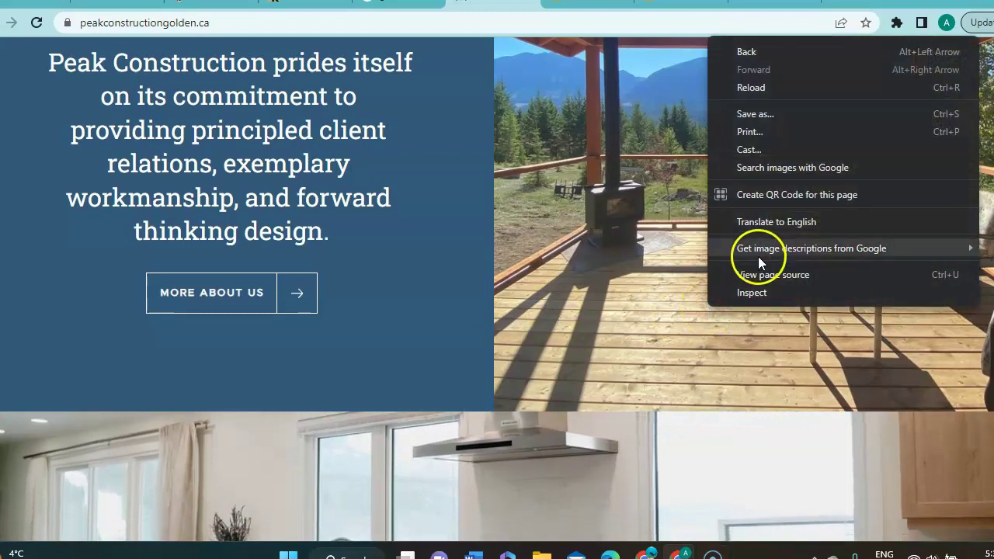
click(749, 116)
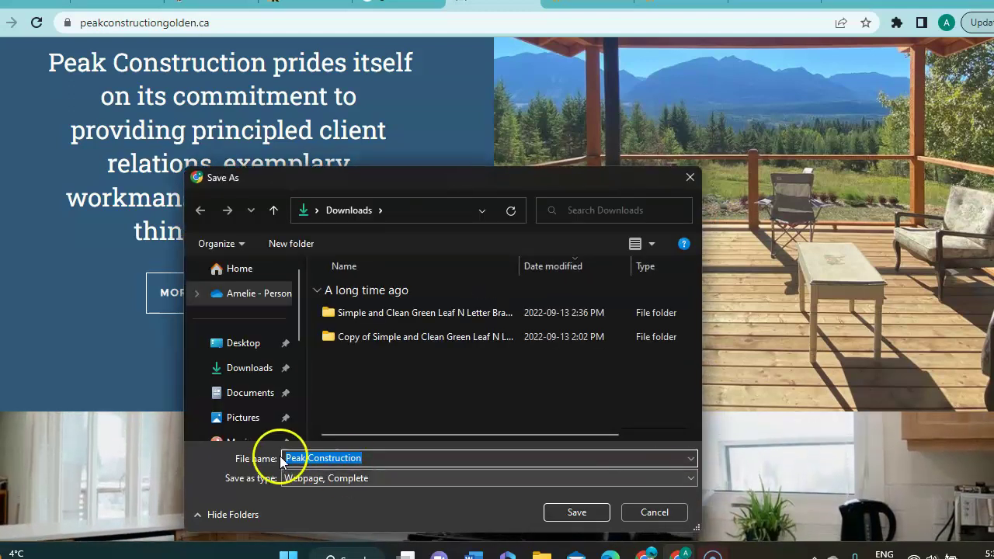
click(648, 515)
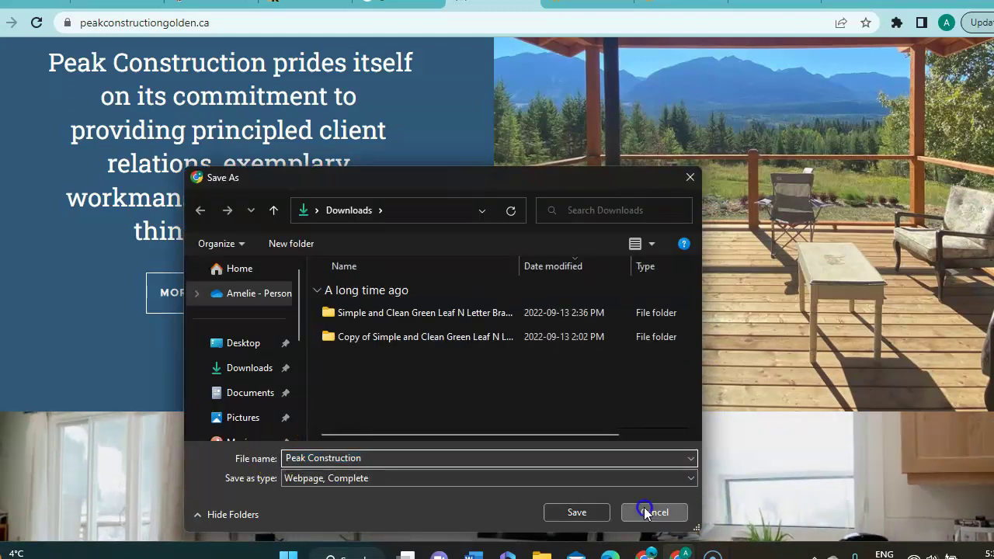
Step: Scroll down the homepage through its services to the contact footer
scroll(528, 446, down, 1)
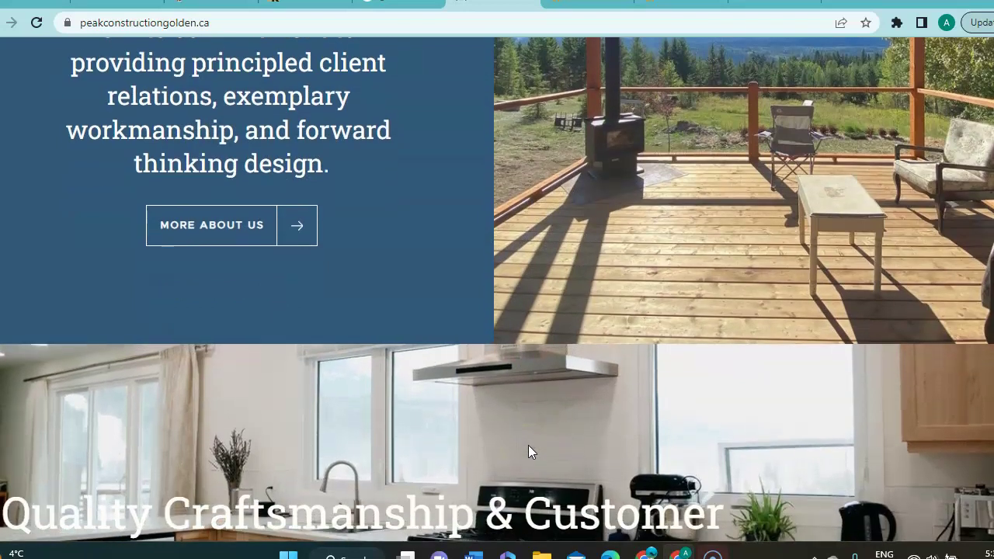
scroll(529, 453, down, 3)
scroll(528, 452, down, 5)
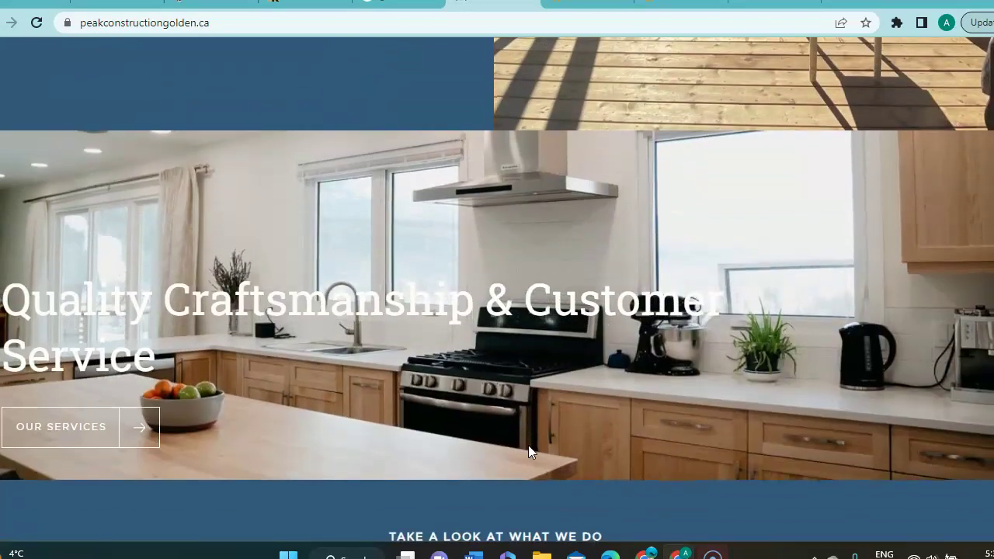
scroll(528, 453, down, 5)
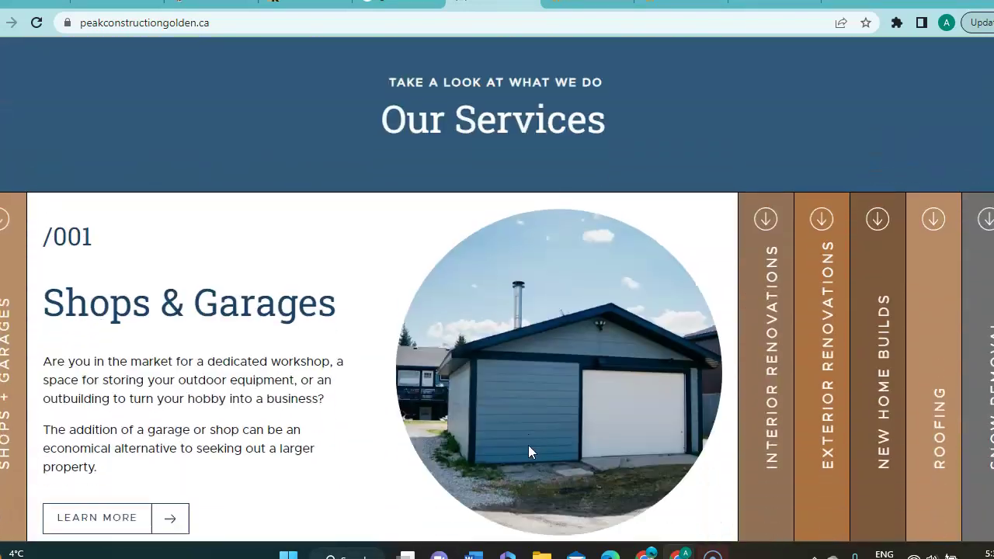
scroll(528, 453, down, 3)
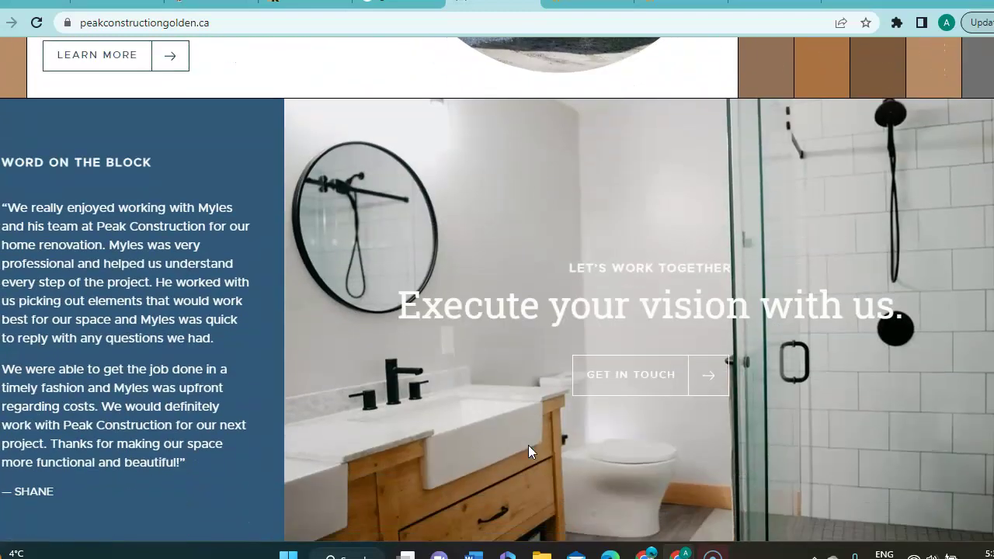
scroll(528, 453, down, 2)
scroll(528, 452, down, 4)
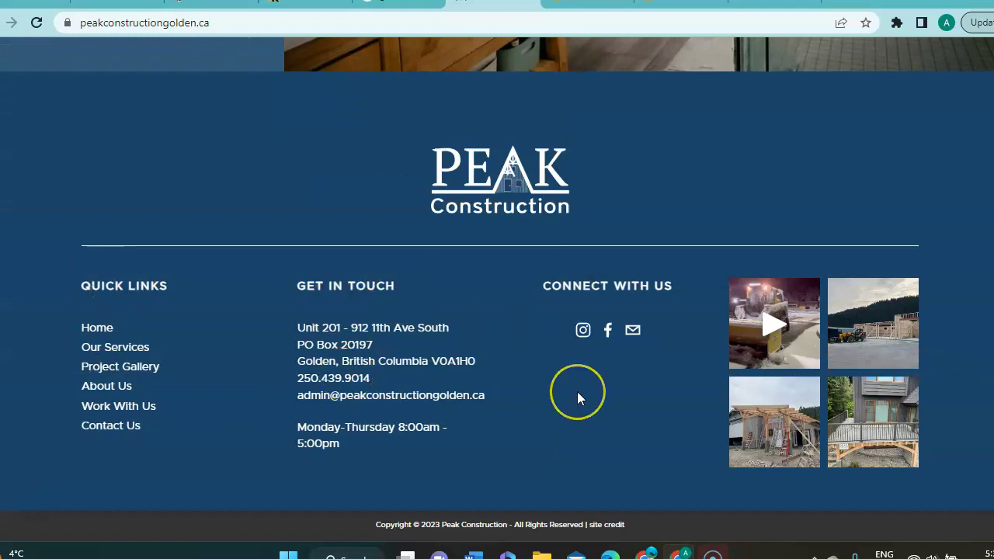
scroll(577, 391, up, 15)
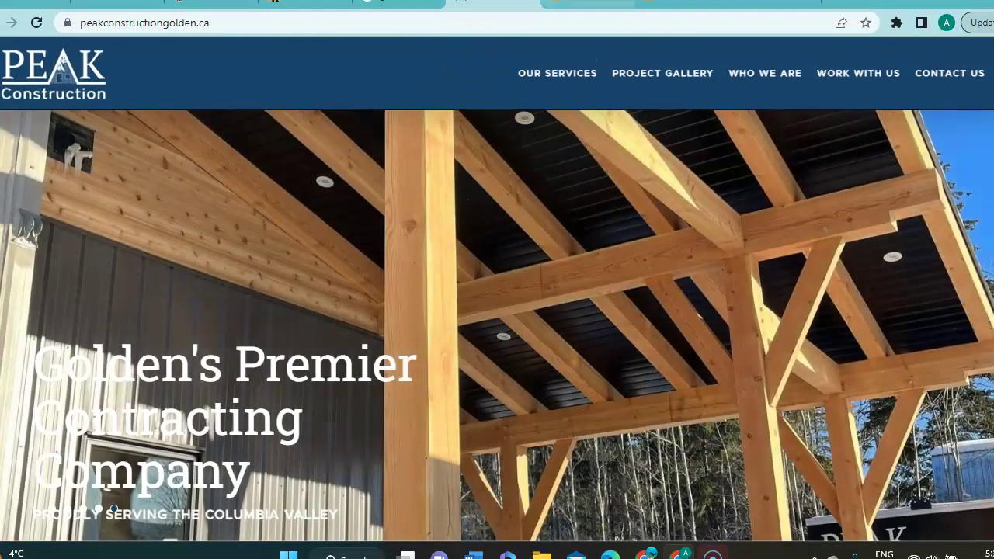
Step: Switch to the Ahrefs overview of peakconstructiongolden.ca (DR 0.3, 23 backlinks) and click the domain field
key(ctrl+Tab)
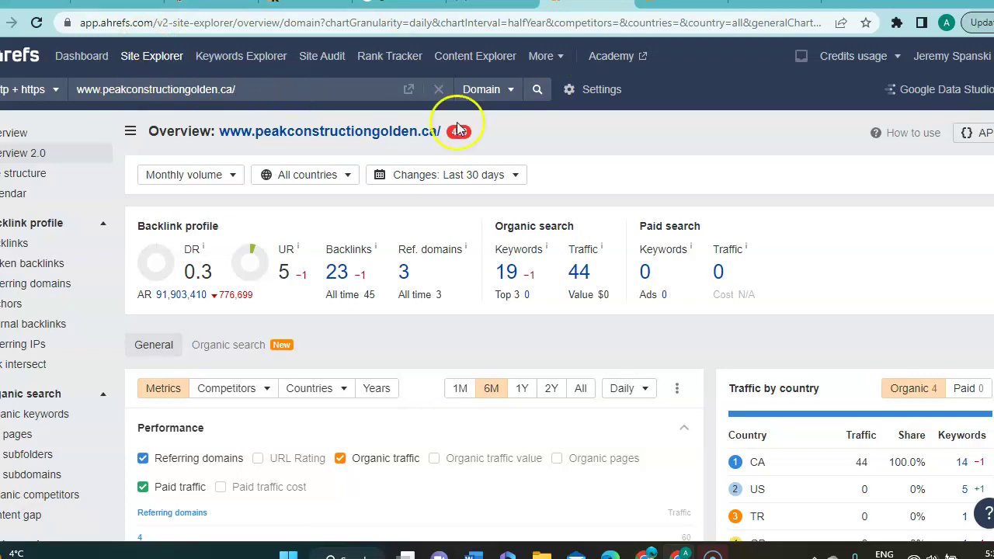
click(277, 90)
Step: Open the 19-keyword Organic keywords report and review the 5 US keywords like 'peaks construction'
click(508, 274)
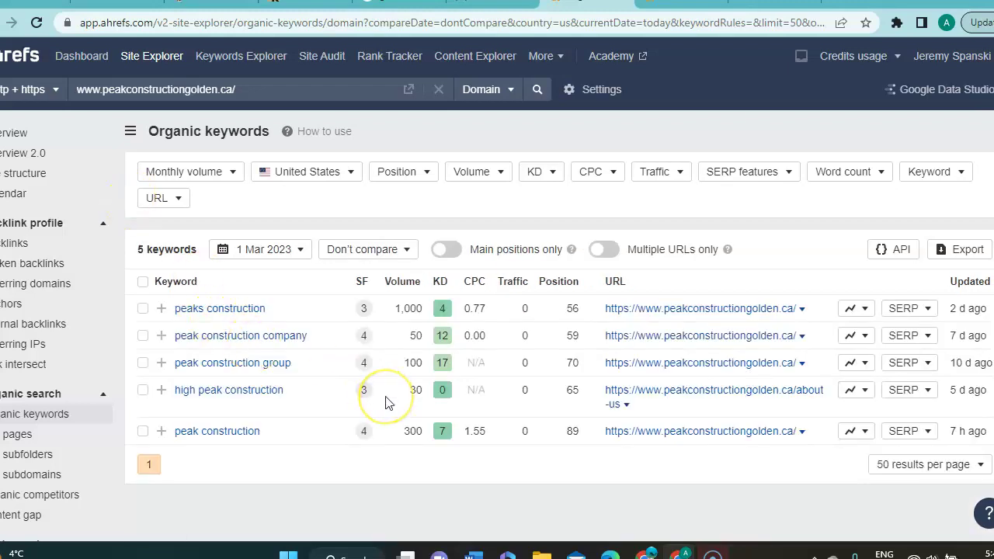
scroll(388, 402, down, 1)
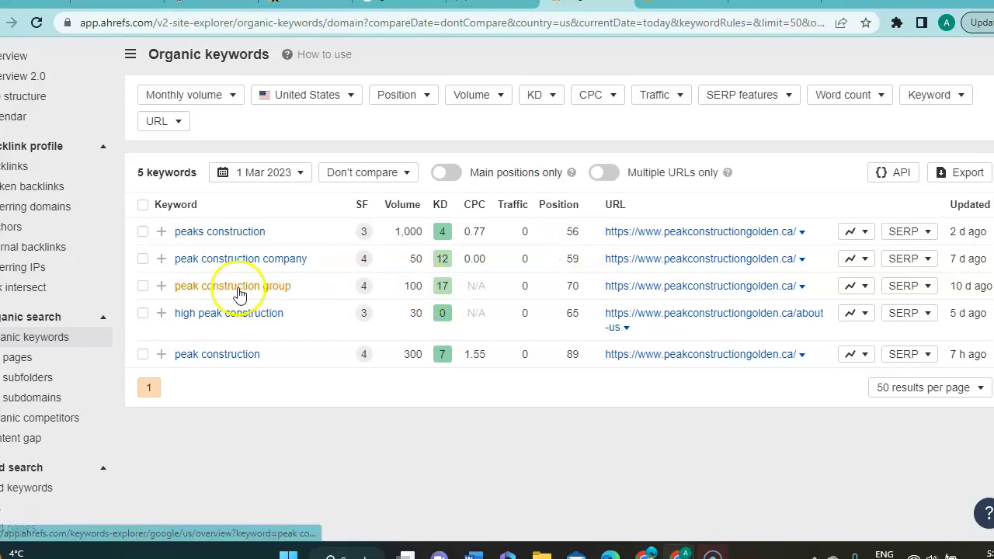
Step: Change the keyword country filter from United States to Canada and show the 14 results
click(352, 100)
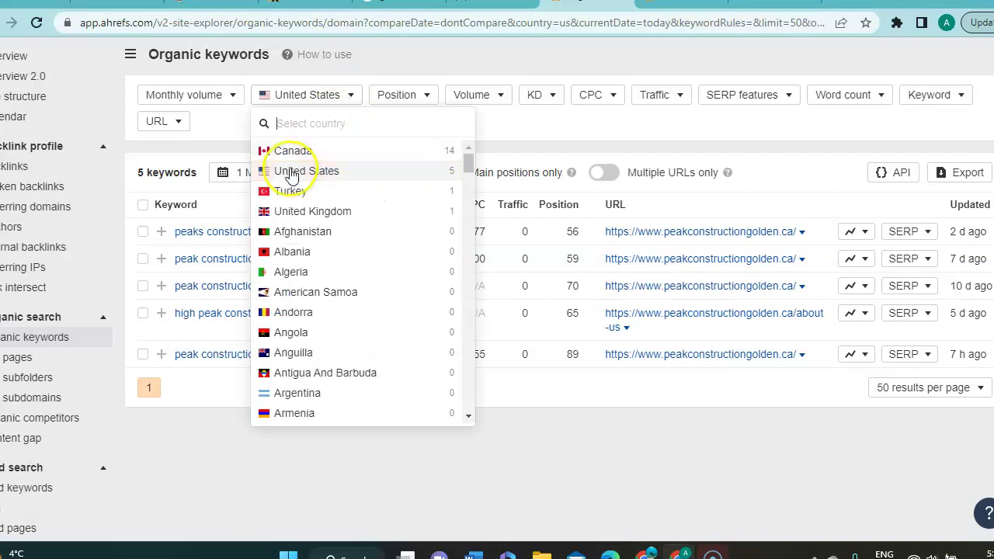
click(288, 155)
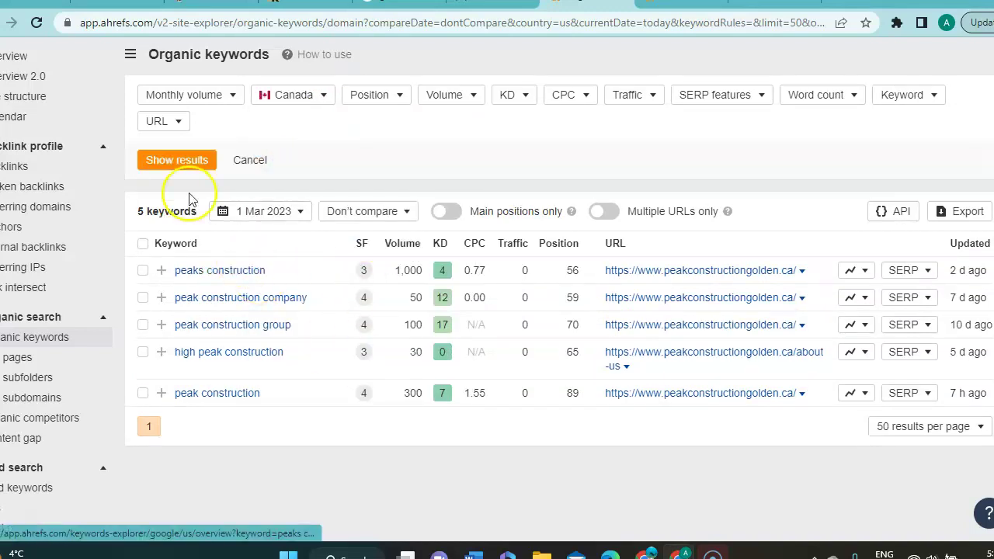
click(175, 159)
click(390, 344)
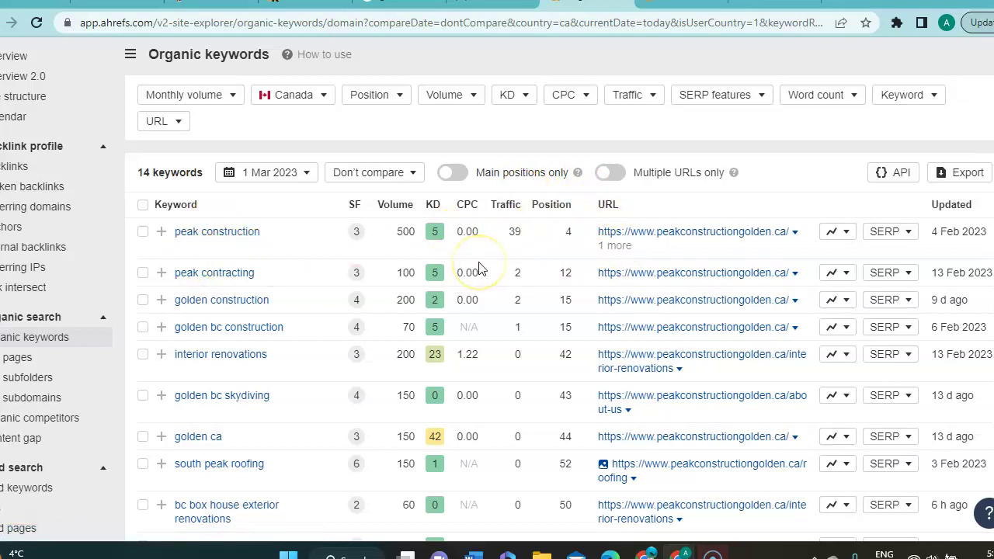
scroll(480, 268, down, 1)
scroll(480, 268, down, 2)
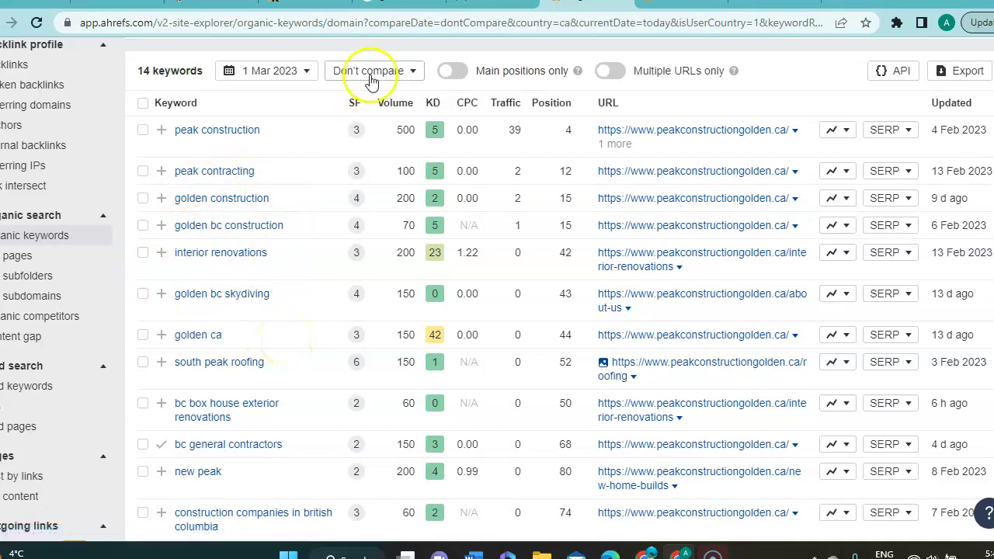
scroll(360, 307, down, 3)
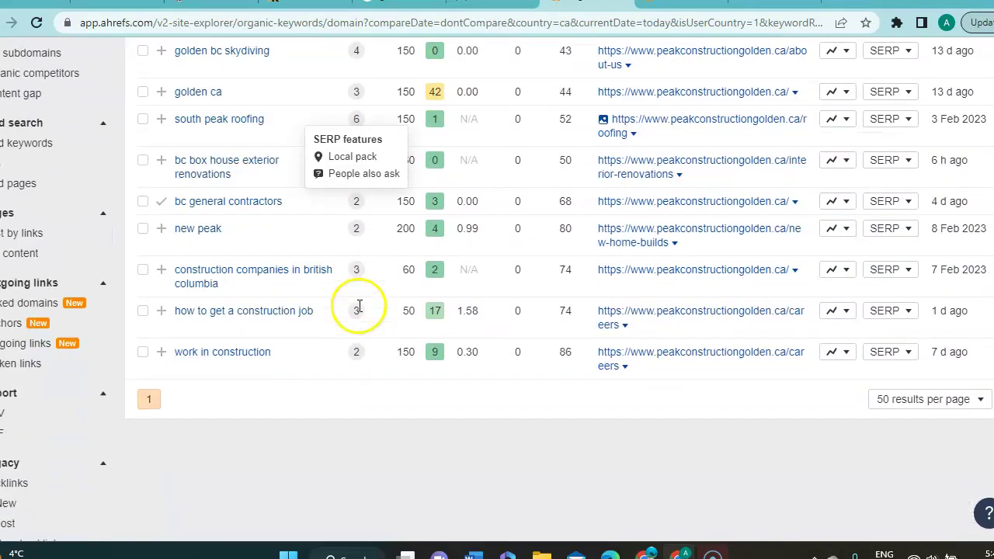
scroll(359, 310, up, 5)
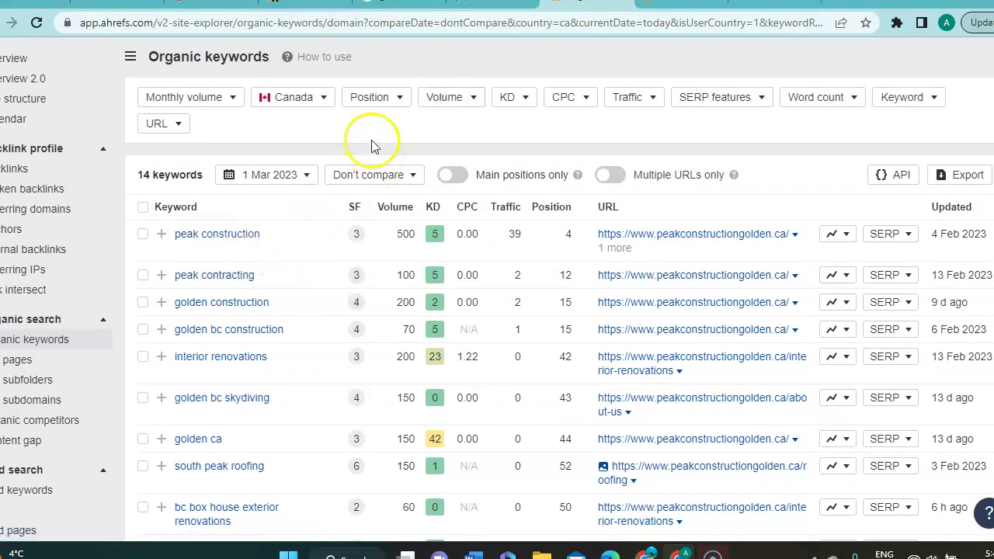
scroll(370, 137, up, 1)
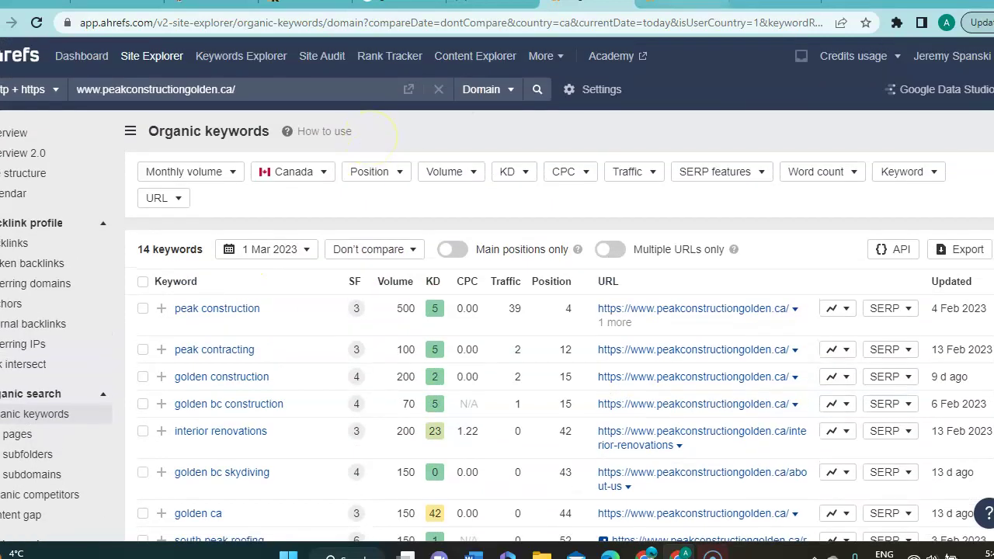
Step: Review hrpacific.com's Ahrefs overview metrics and chart, then open its 54 organic keywords
click(683, 7)
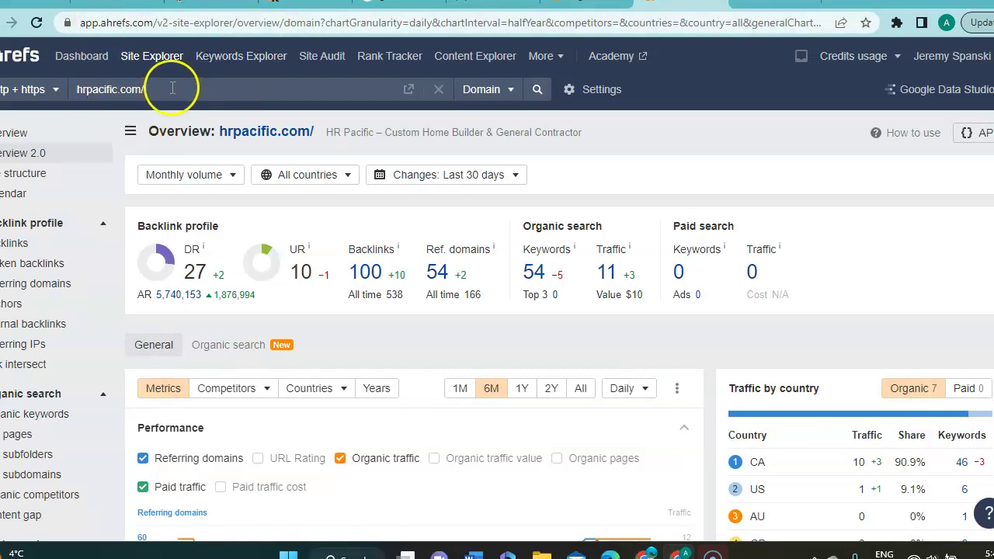
drag(173, 89, 66, 97)
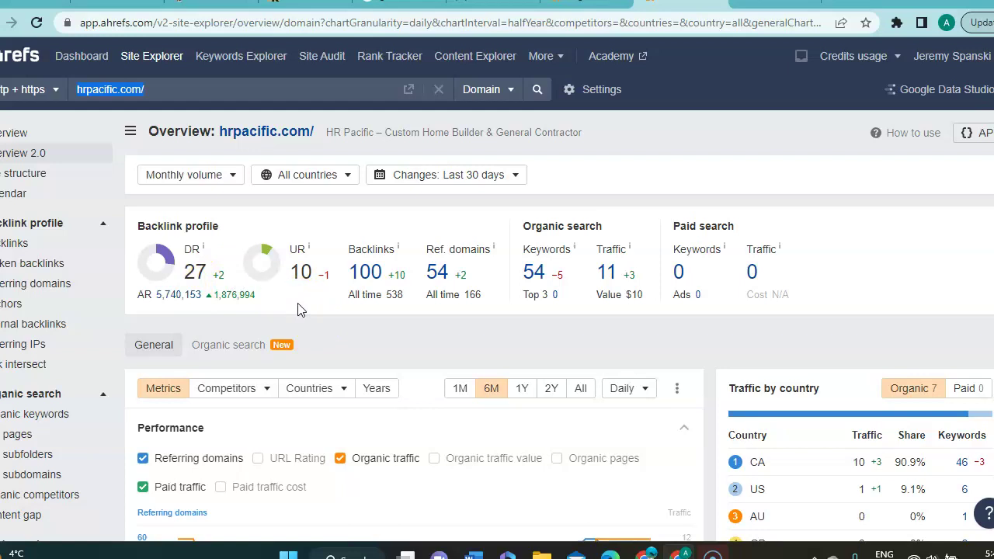
scroll(299, 307, down, 2)
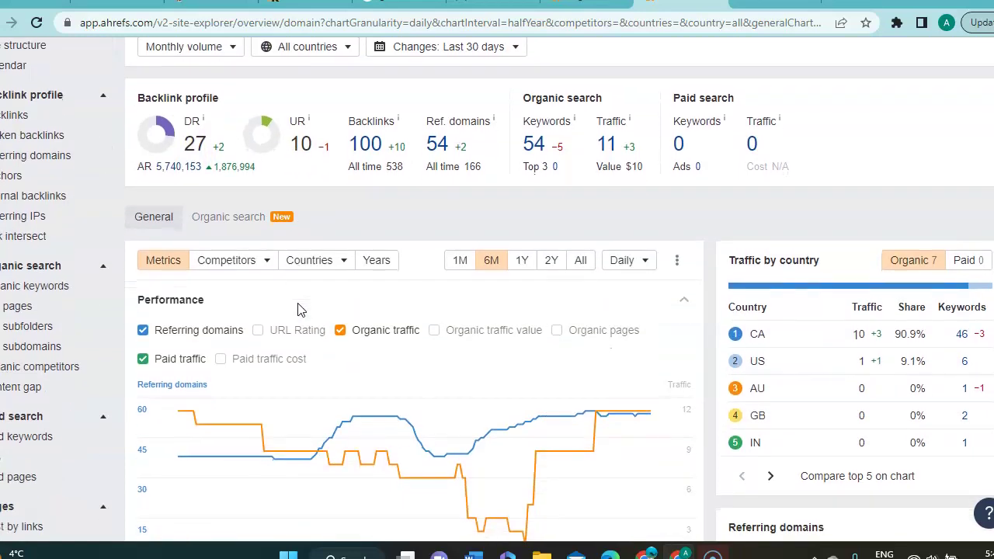
scroll(299, 307, up, 2)
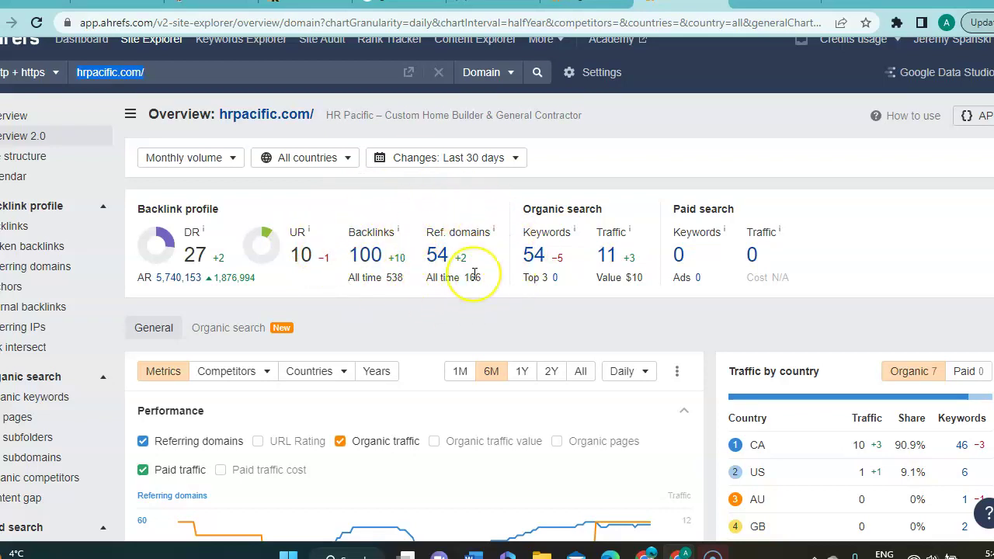
scroll(477, 399, down, 3)
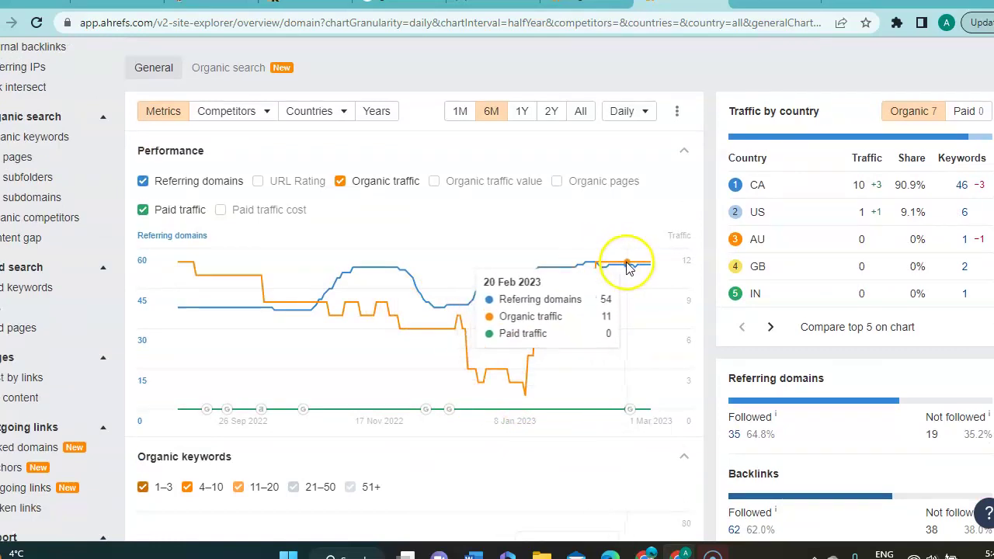
scroll(399, 240, up, 3)
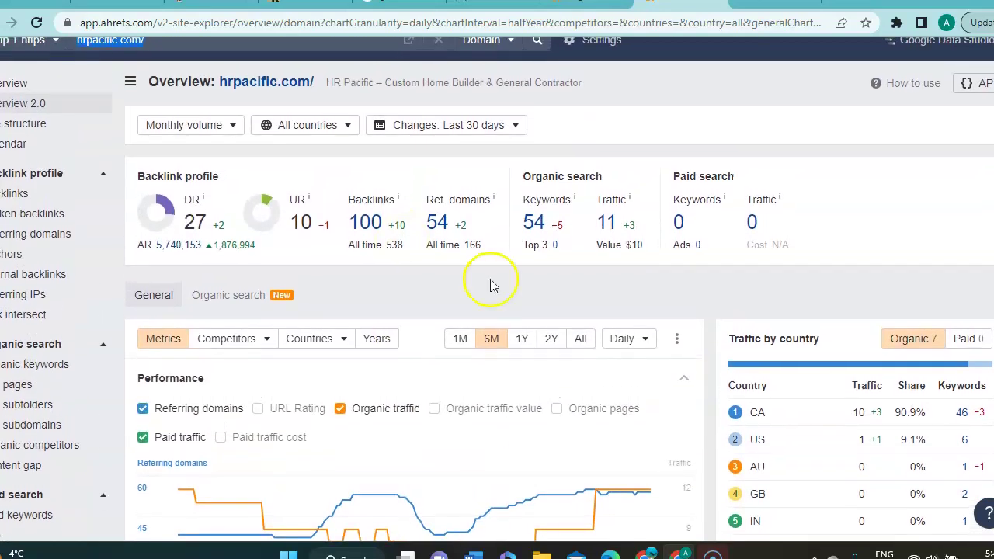
click(533, 225)
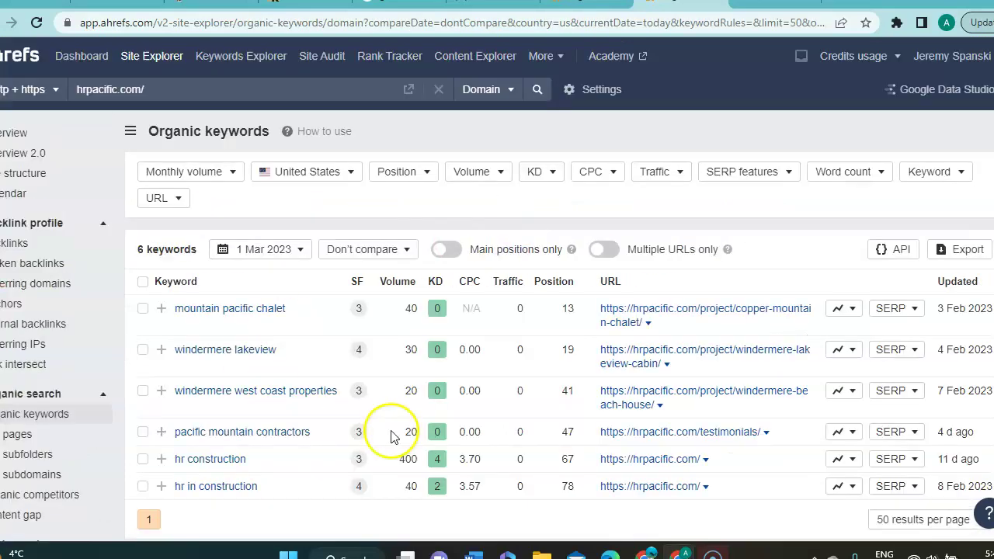
Step: Switch the hrpacific.com keyword country dropdown from United States to Canada
click(318, 180)
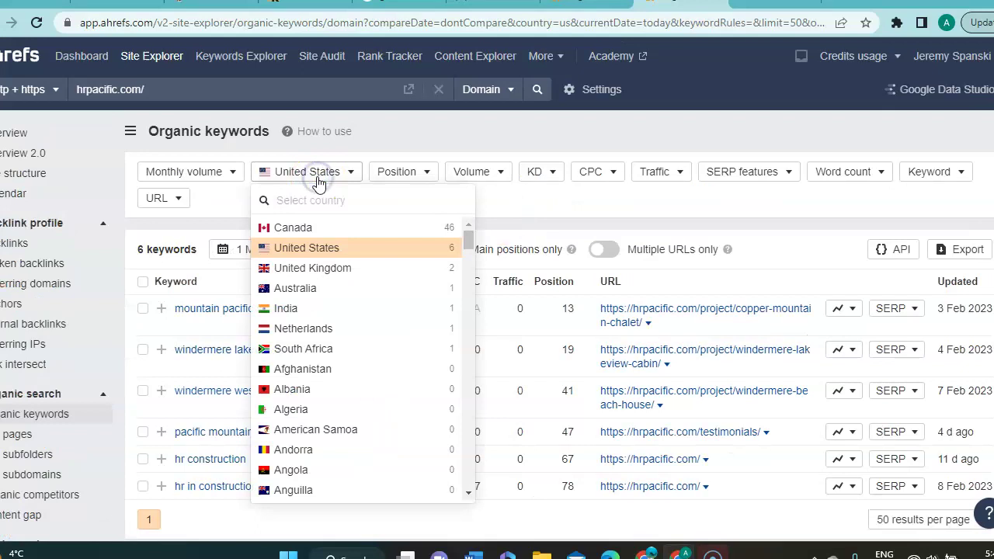
click(288, 225)
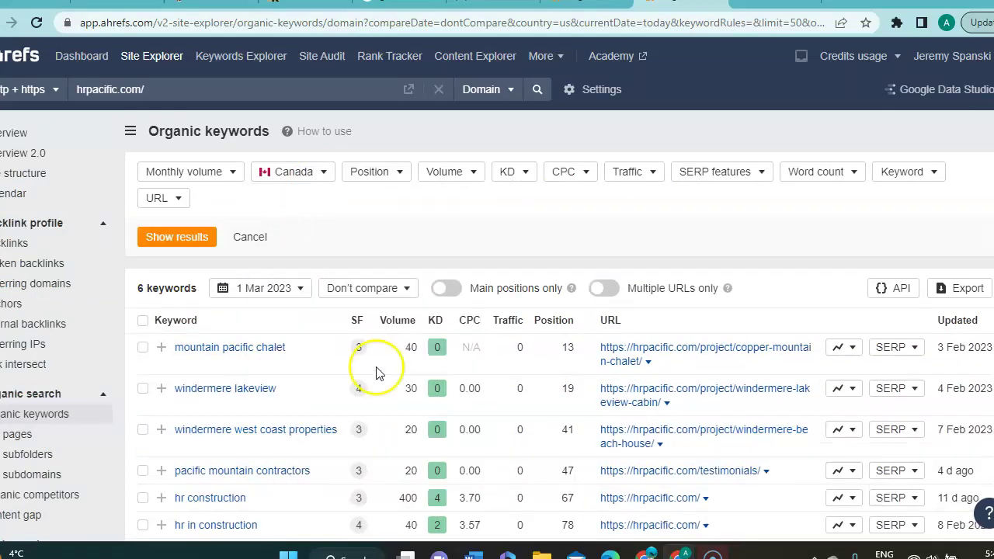
scroll(350, 419, down, 2)
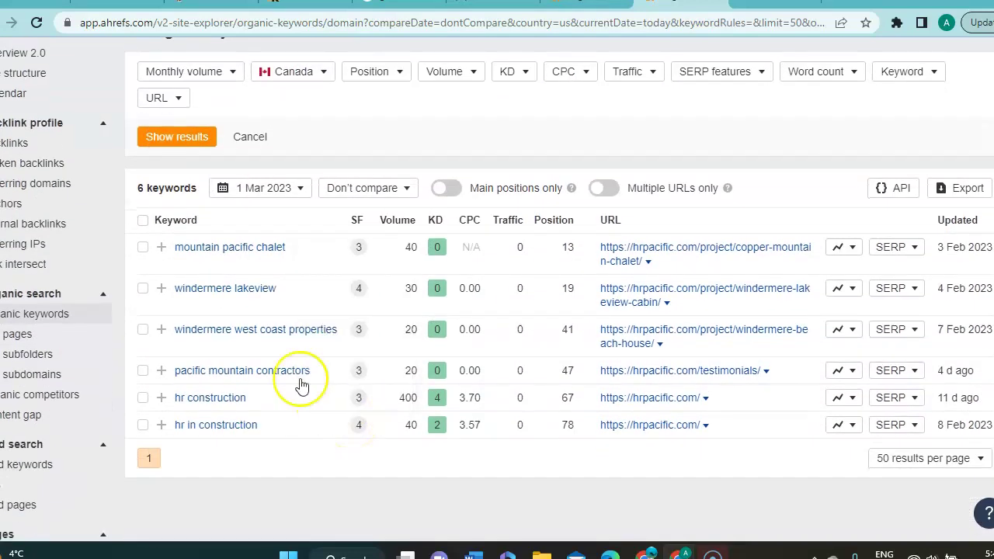